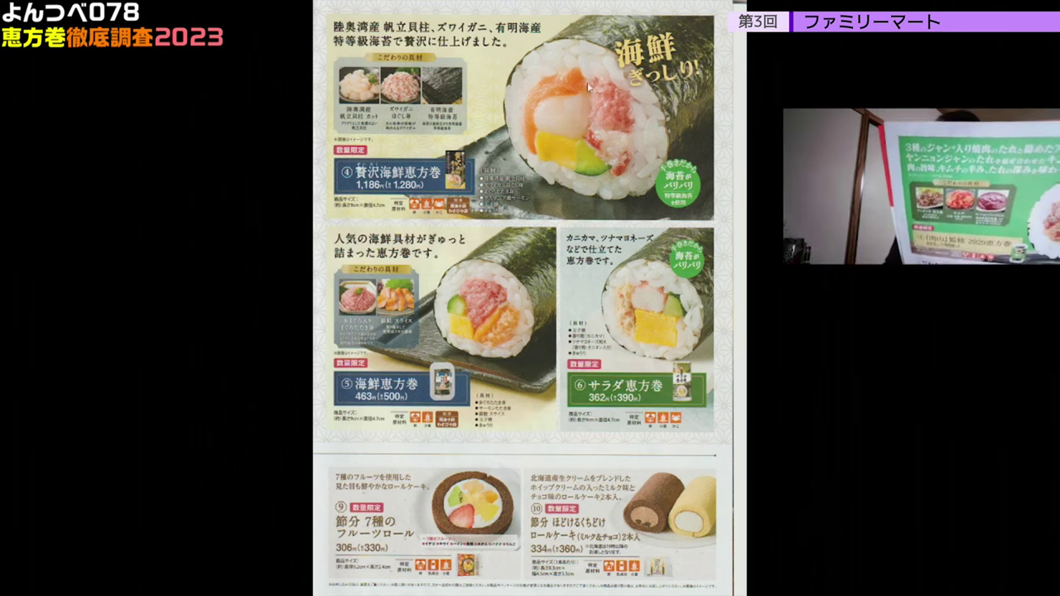
Page through the FamilyMart flyer's beef and seafood ehomaki pages and bring up the reservation page
key(Left)
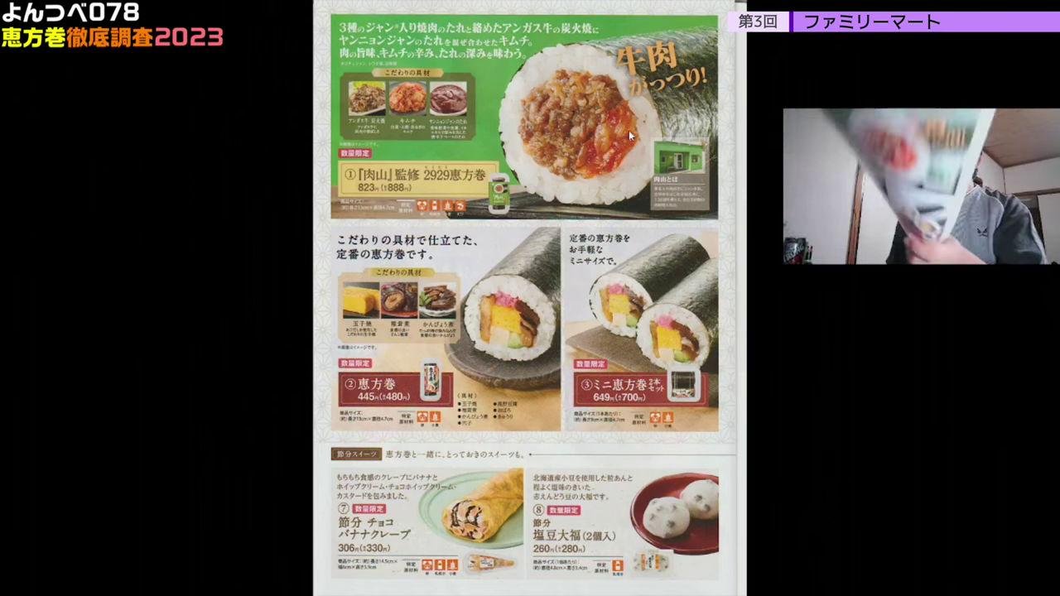
key(Right)
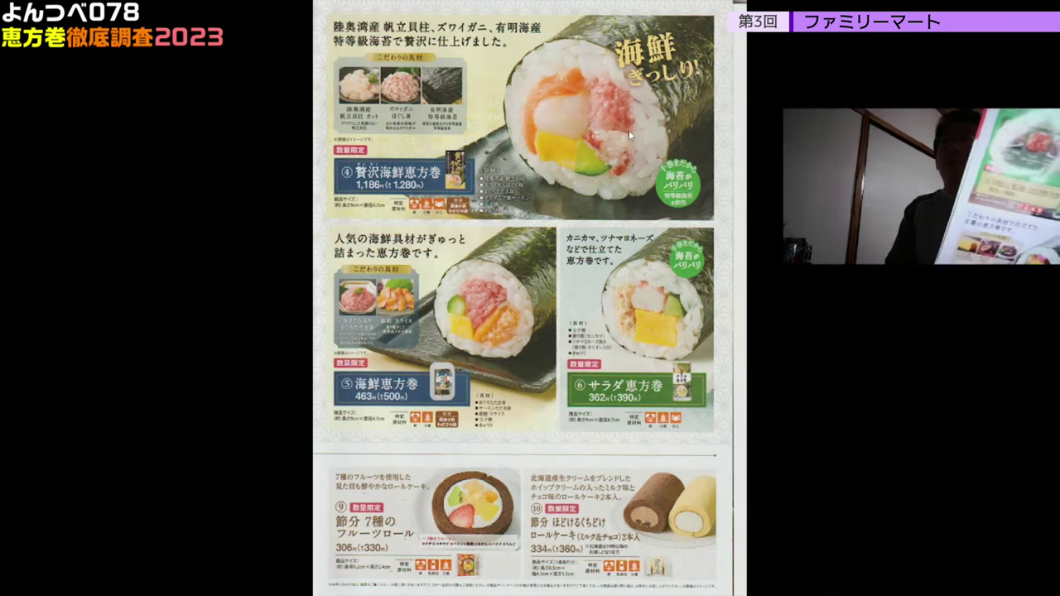
key(Right)
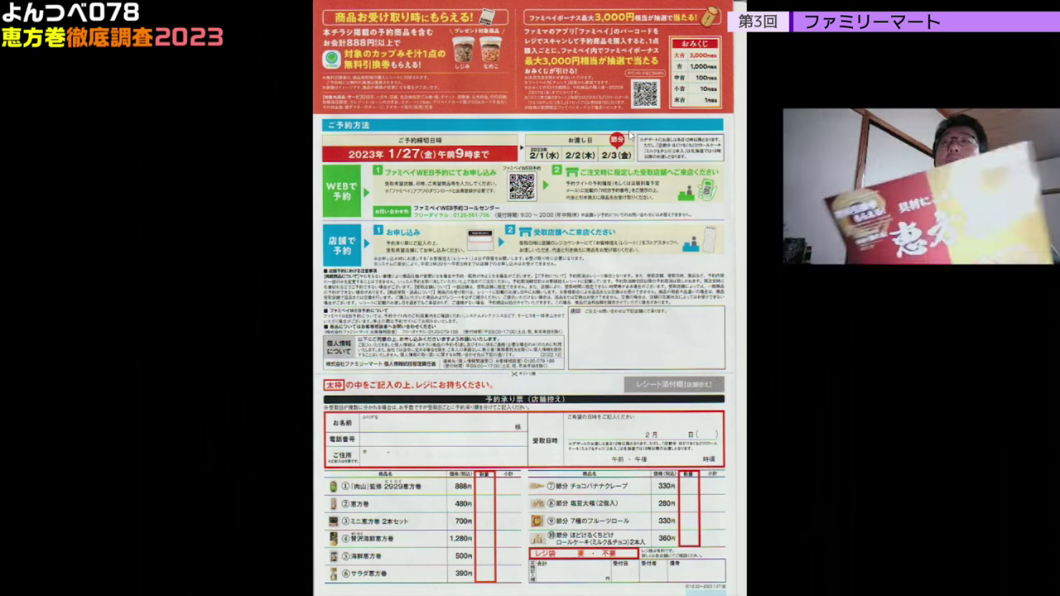
Examine the flyer's reservation page up close, covering the campaign offers, deadline, pickup dates, ordering methods and order form
scroll(389, 156, up, 2)
scroll(416, 157, up, 1)
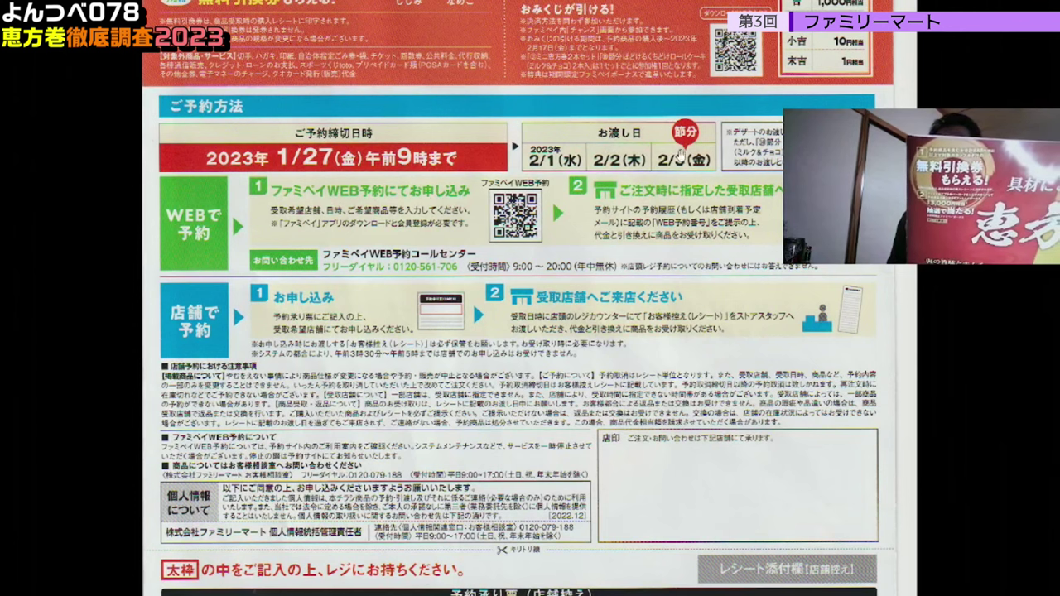
scroll(627, 312, down, 2)
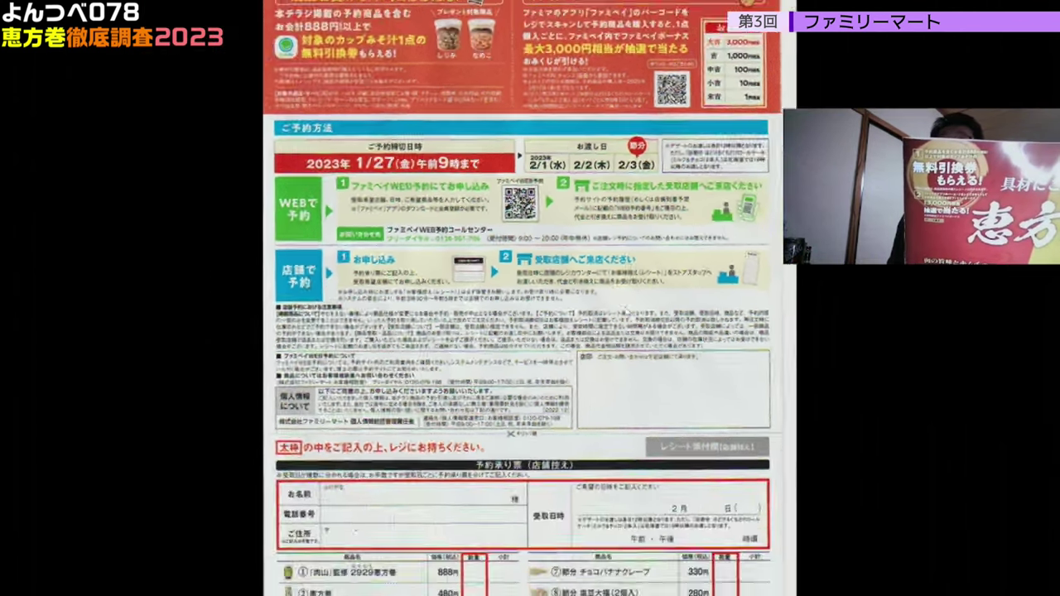
scroll(627, 313, down, 1)
scroll(699, 59, up, 3)
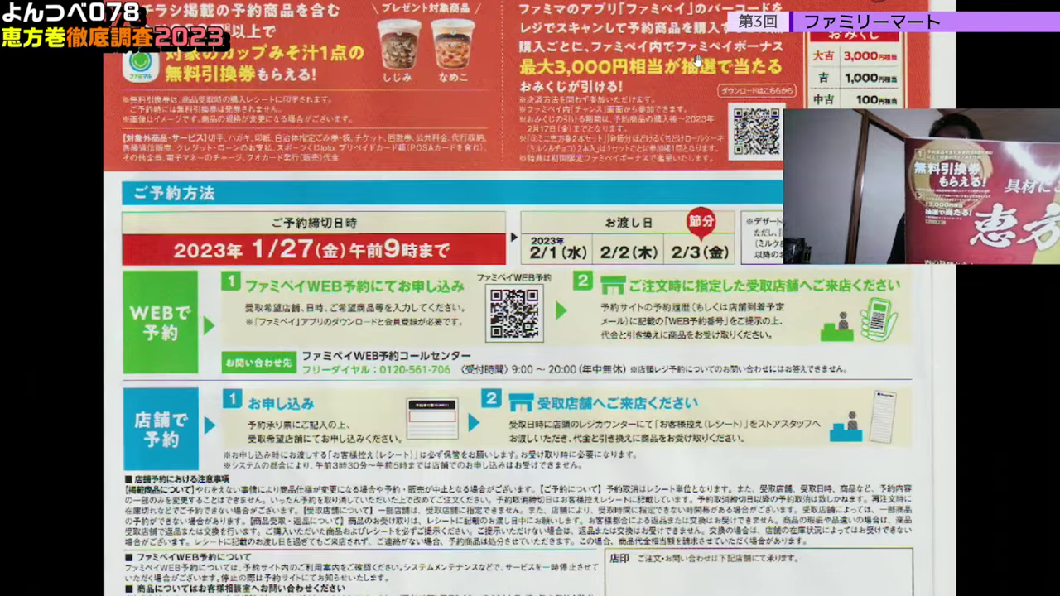
scroll(699, 59, up, 1)
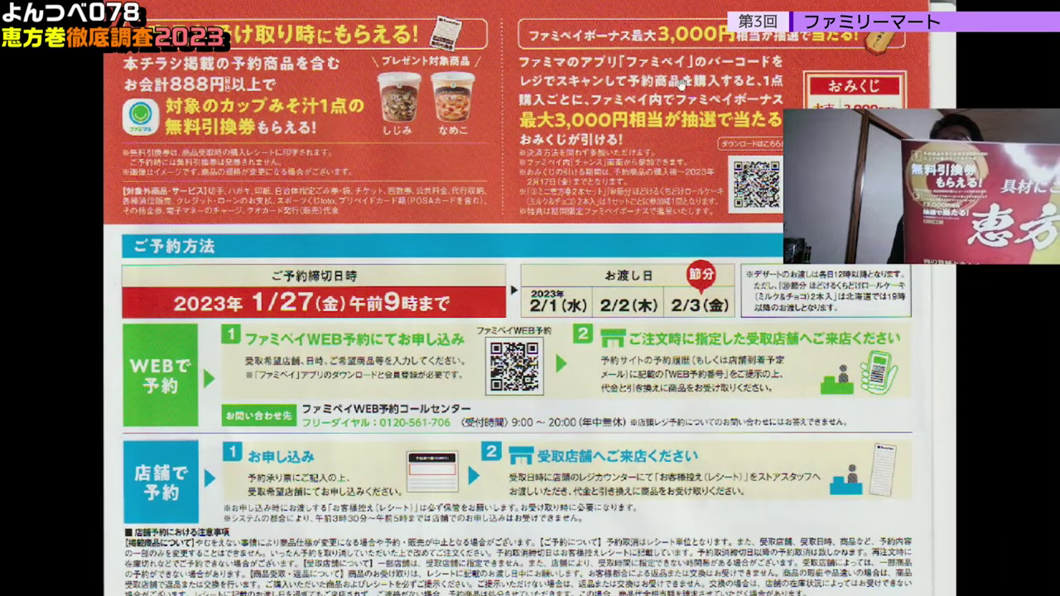
scroll(513, 357, down, 3)
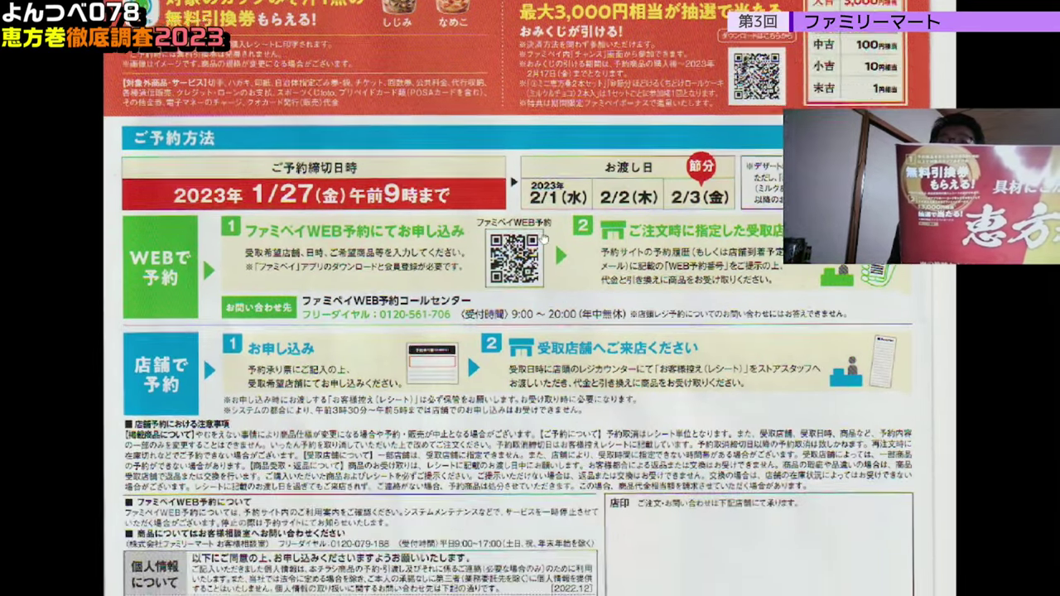
scroll(560, 351, down, 6)
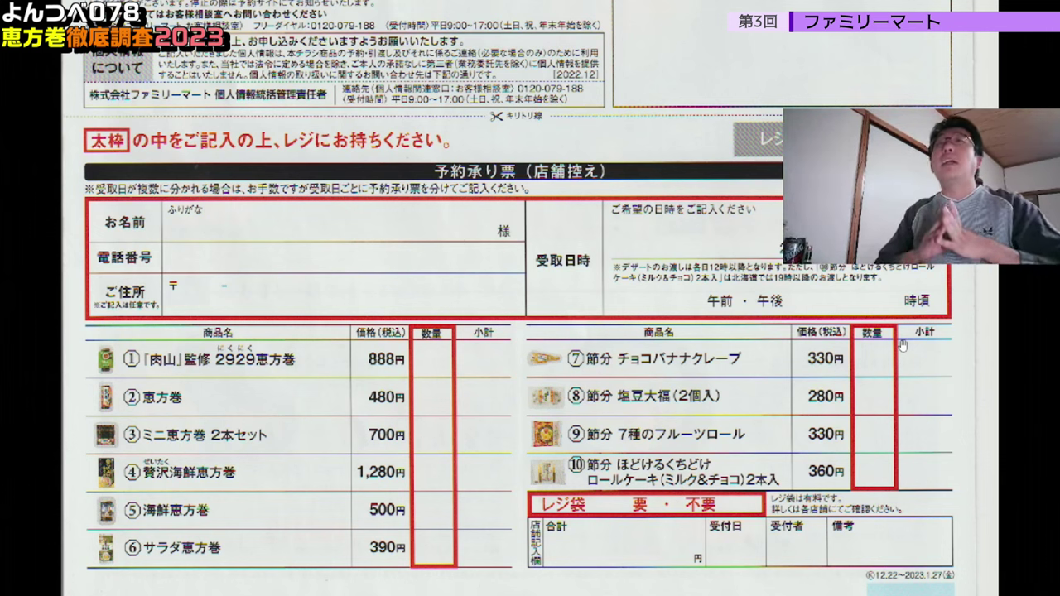
scroll(901, 346, down, 3)
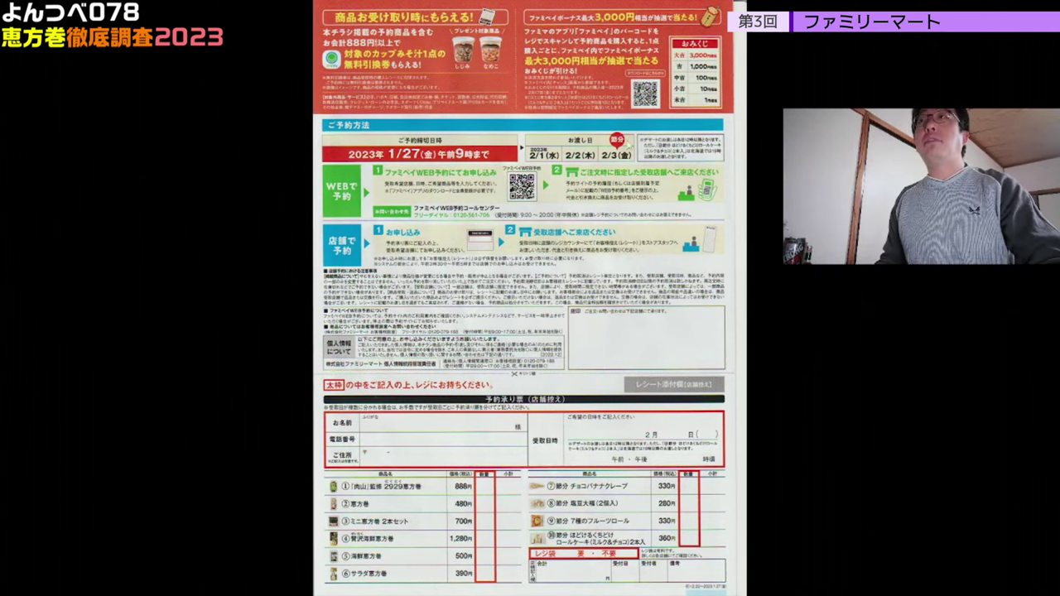
Leave the full-screen flyer, switch to the 恵方巻2023 spreadsheet in Chrome and open its FM sheet
key(Escape)
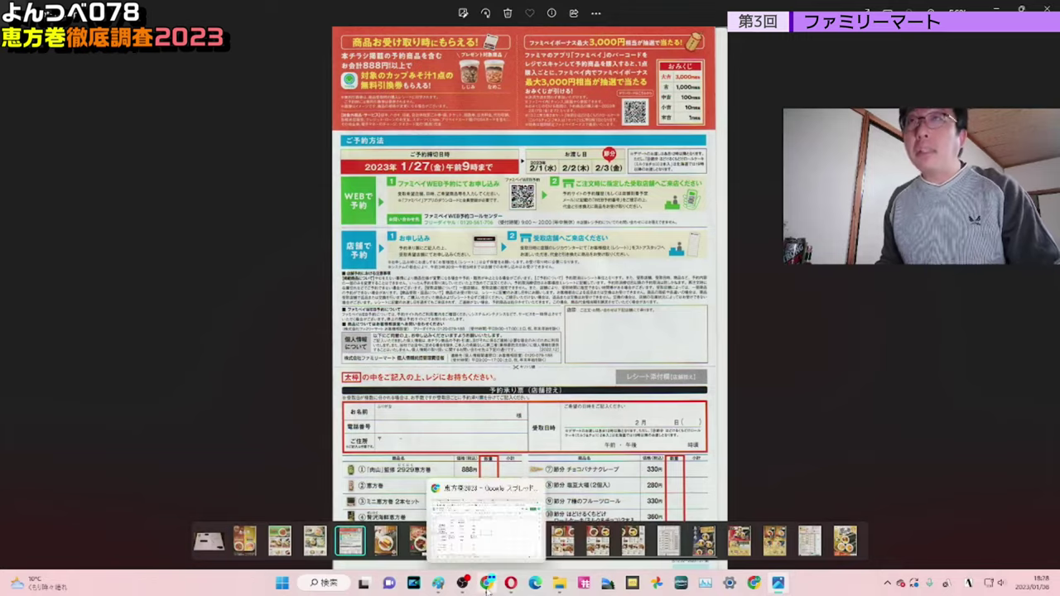
click(487, 590)
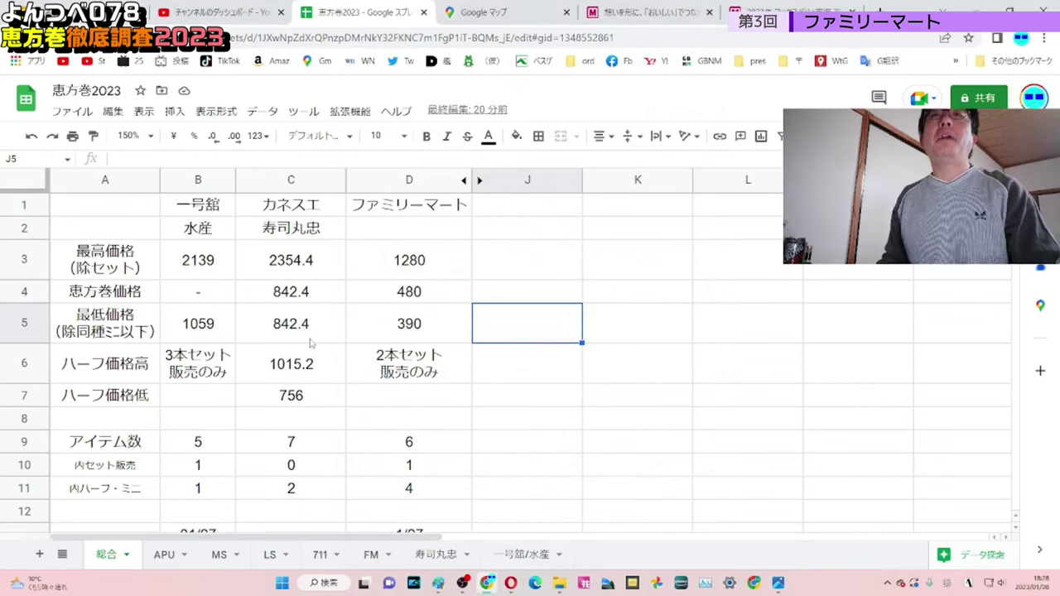
click(371, 555)
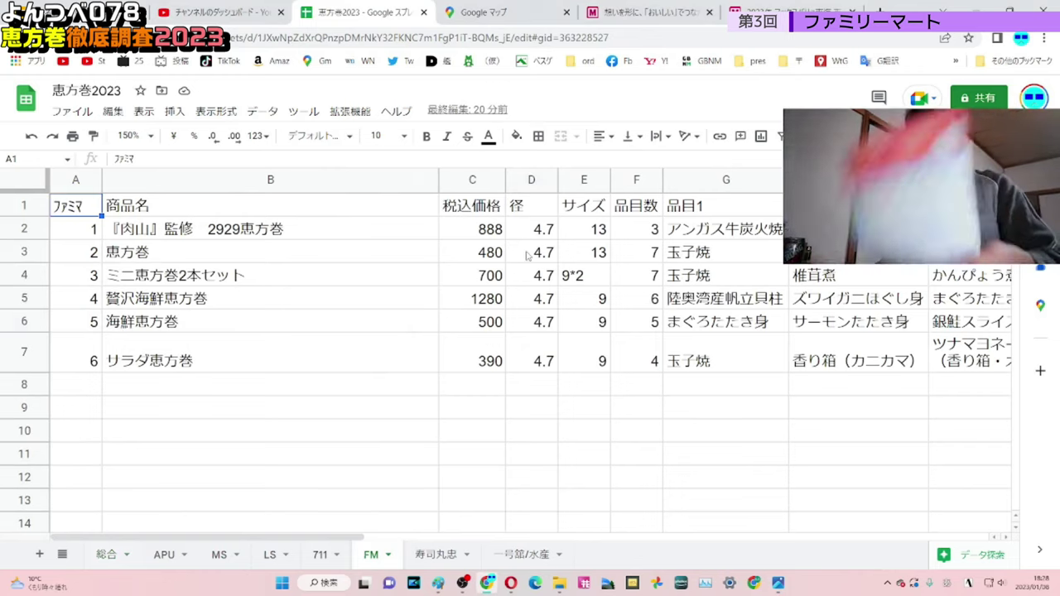
drag(527, 212, 594, 383)
click(594, 383)
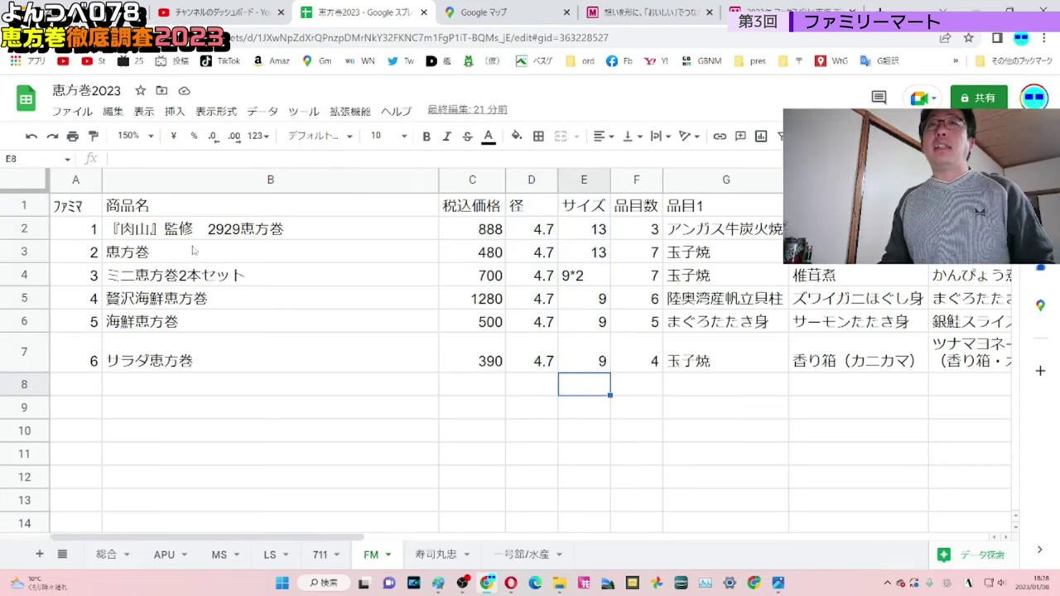
Highlight the name-to-size cells of products 1 and 2, the mini two-roll set, the rows of products 4 to 6, and the 恵方巻 entry
drag(160, 256, 611, 229)
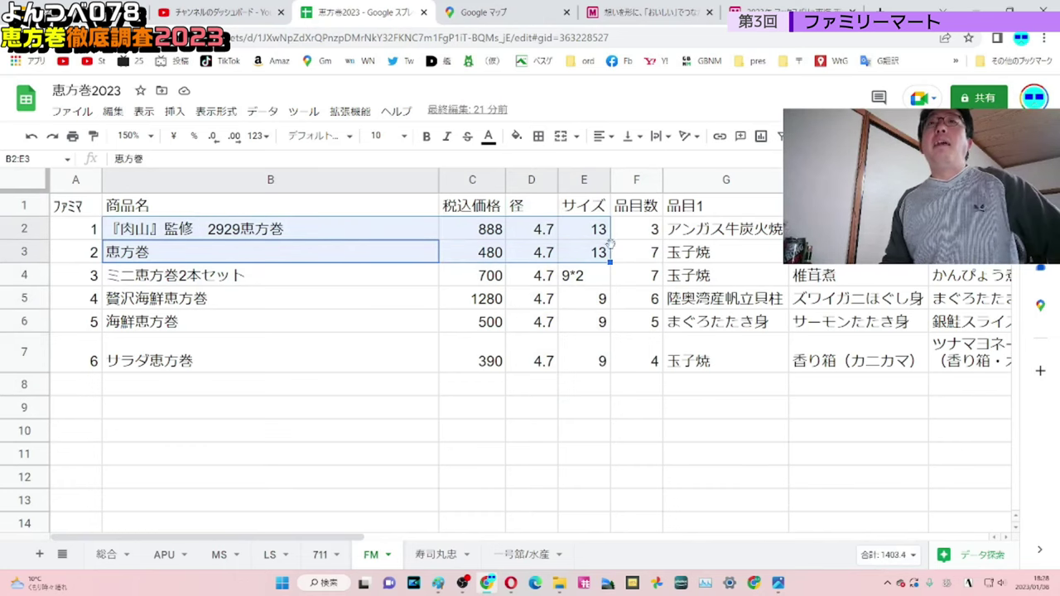
drag(294, 278, 589, 282)
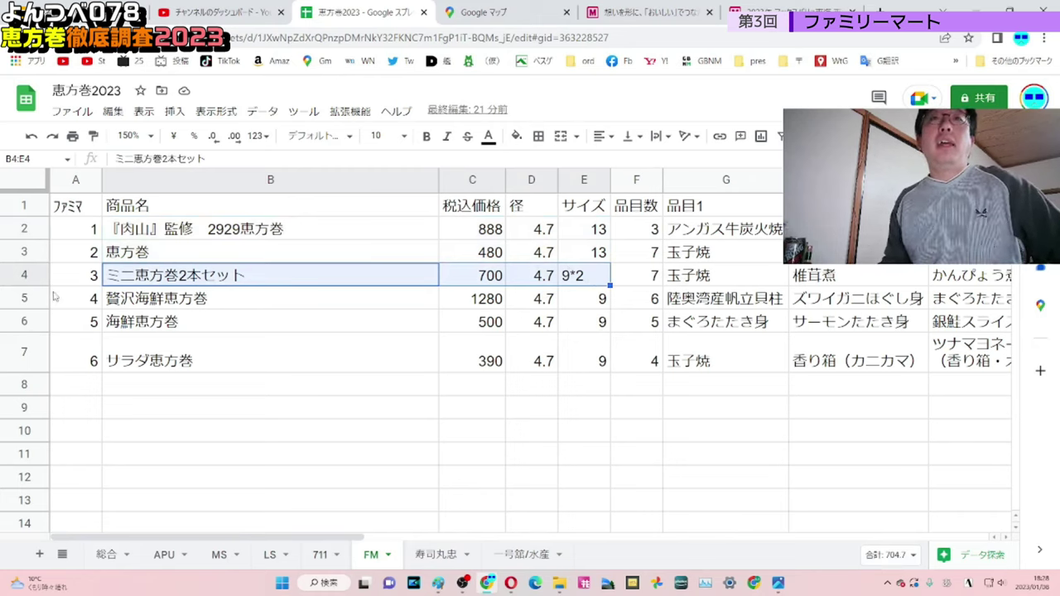
drag(29, 307, 26, 354)
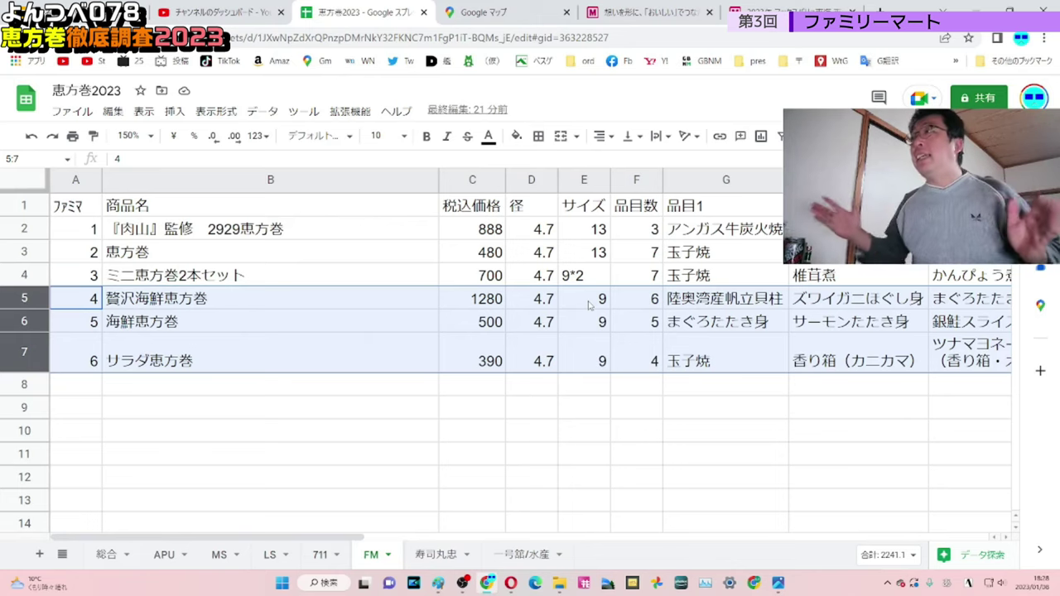
drag(601, 259, 89, 249)
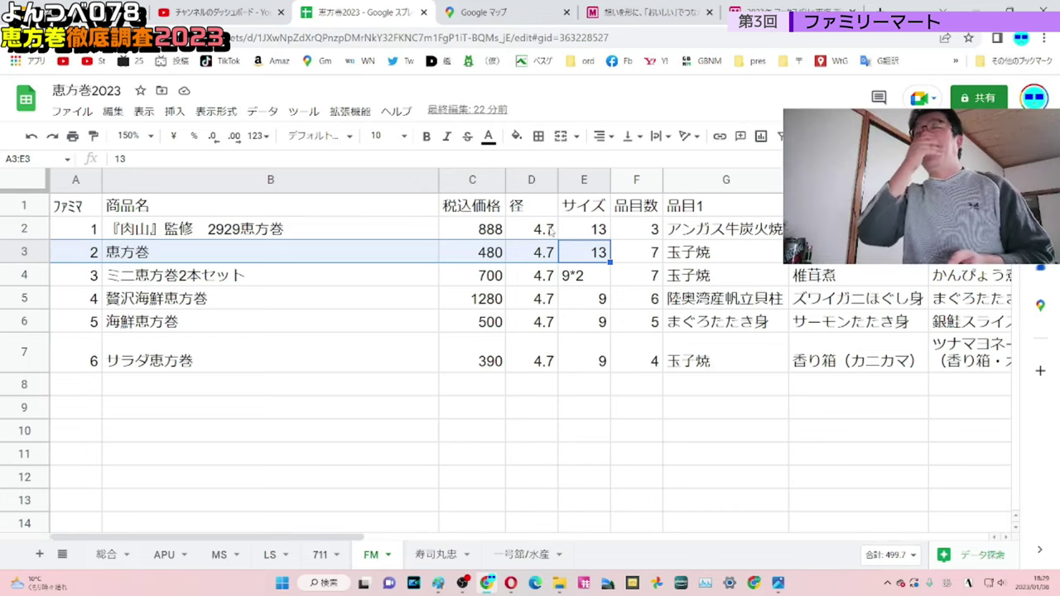
Highlight the サイズ values to compare roll lengths, ending on the ミニ恵方巻2本セット size cell
click(598, 234)
drag(602, 256, 601, 276)
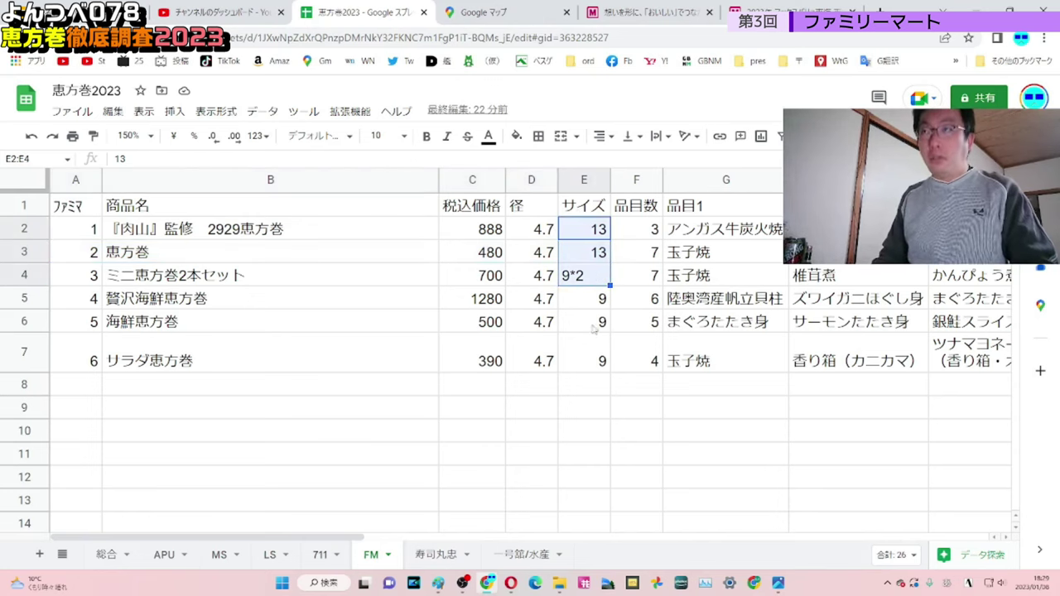
drag(602, 463, 591, 230)
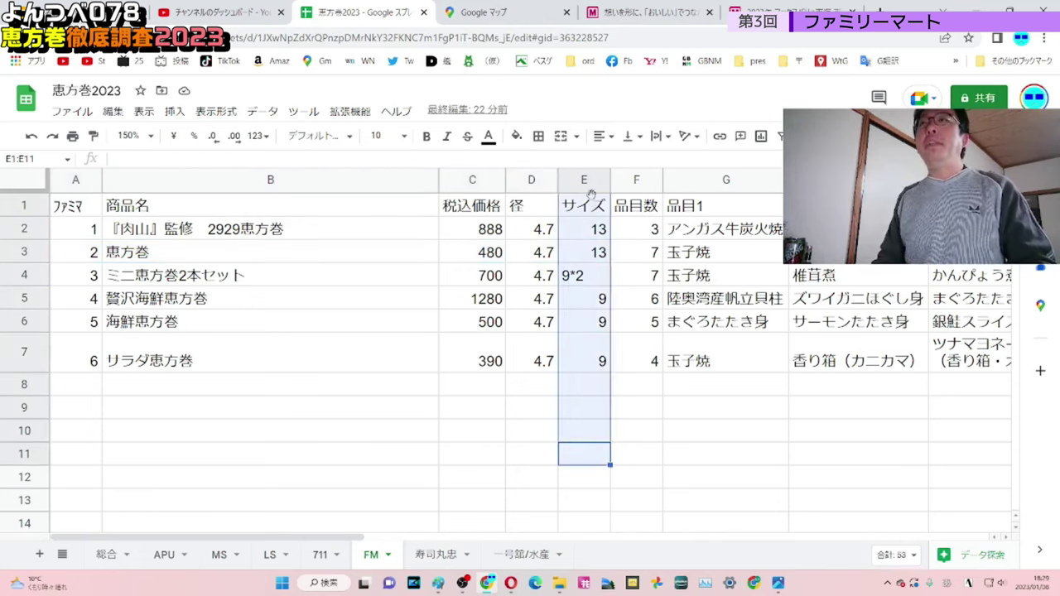
click(594, 180)
click(586, 285)
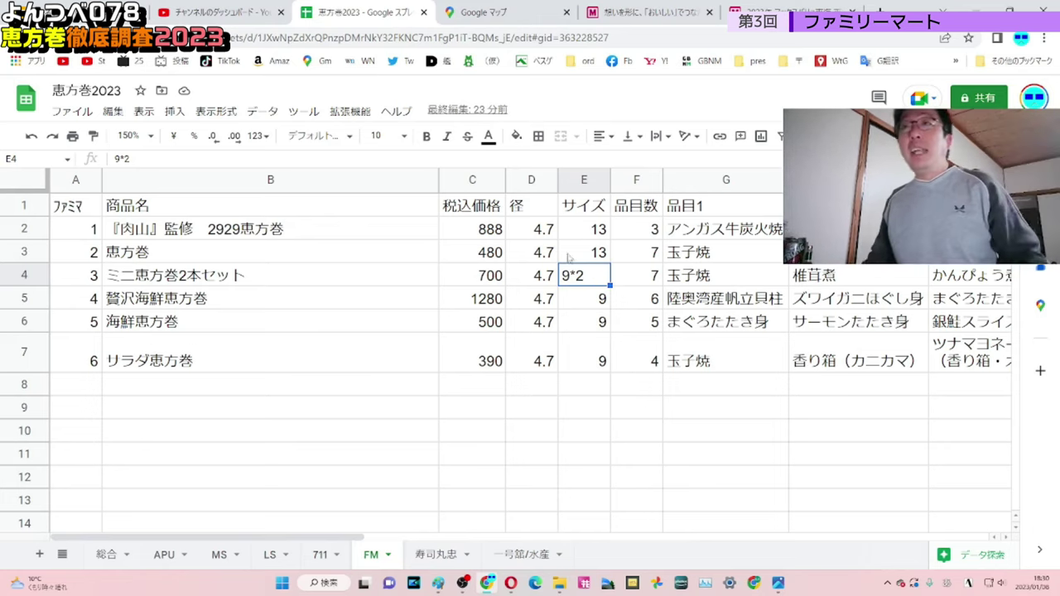
Compare the 径 values of all six products, the rows of products 4 to 6, and the diameter and size cells D3:E7
drag(531, 234, 533, 374)
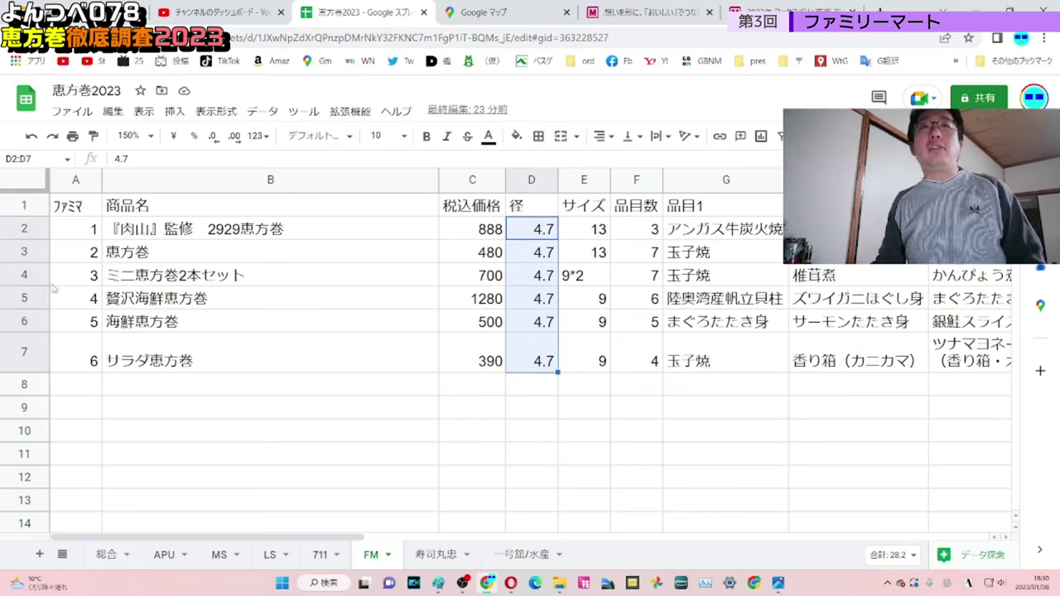
drag(35, 297, 24, 362)
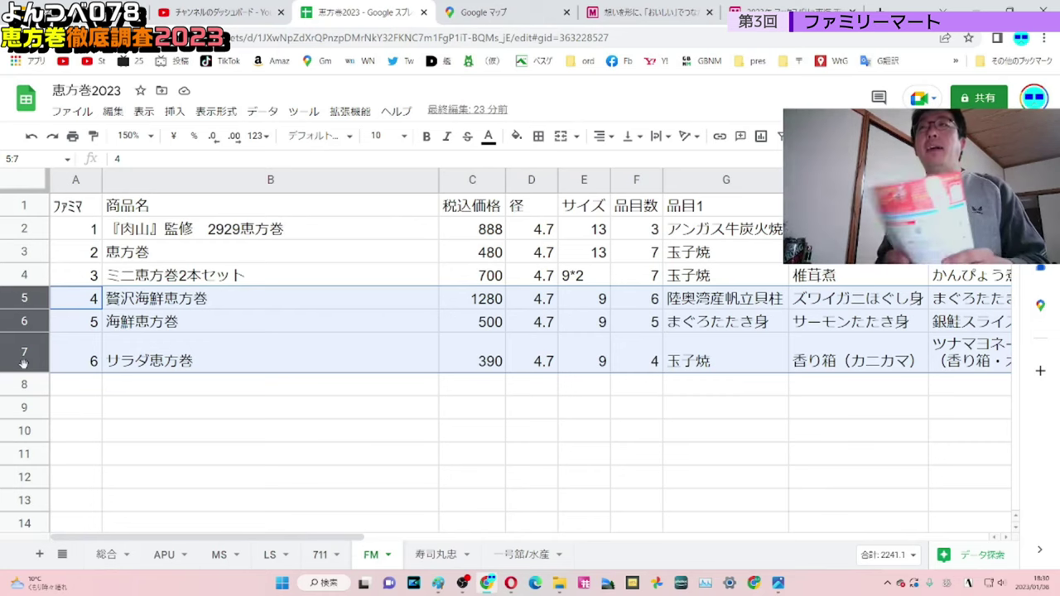
click(588, 260)
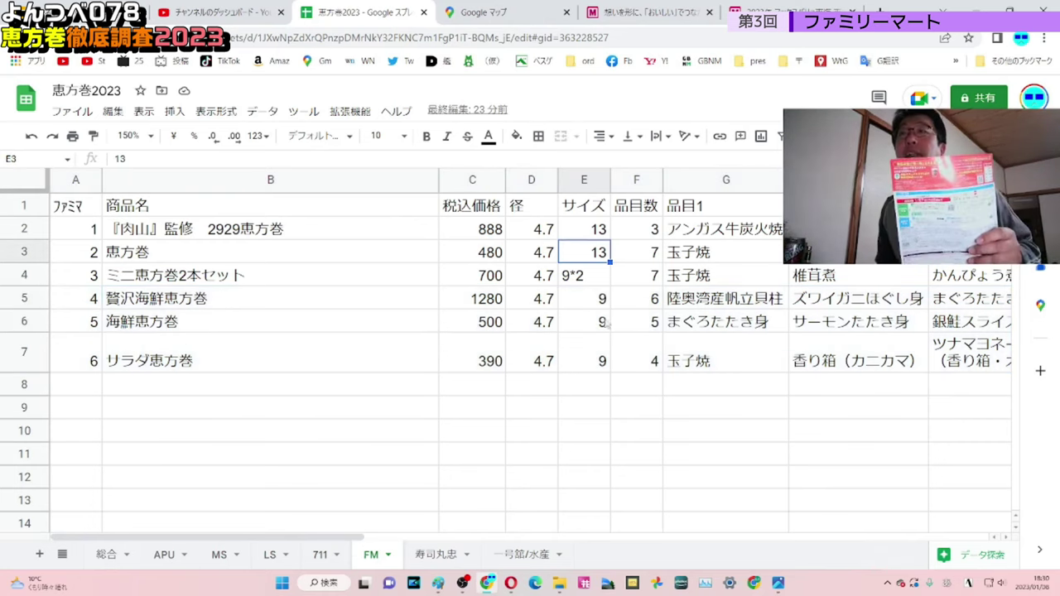
drag(549, 251, 600, 366)
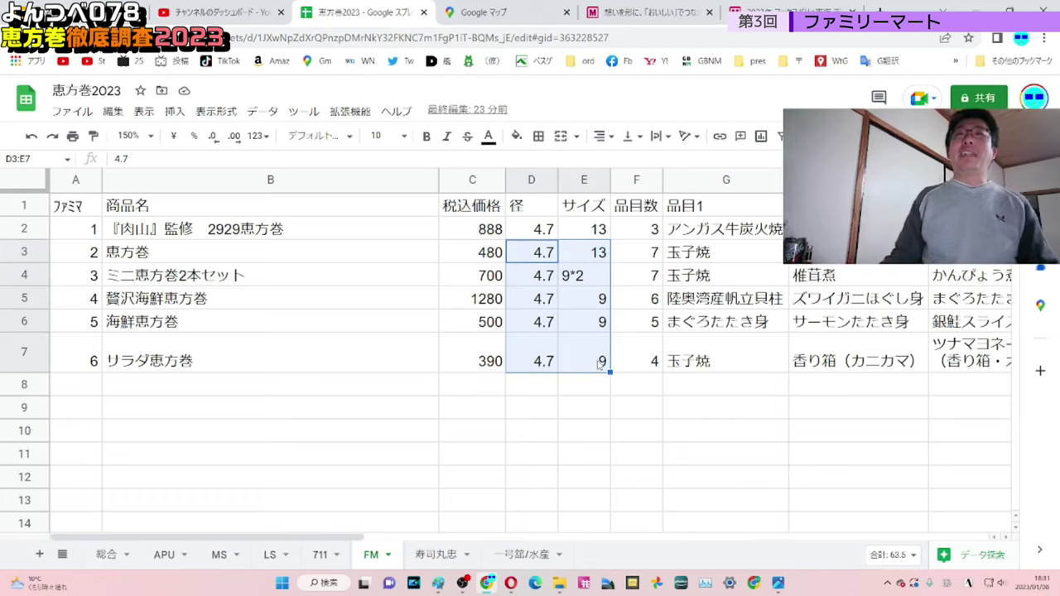
Review the 恵方巻 product's price, size and ingredient count, and highlight its whole row
click(476, 260)
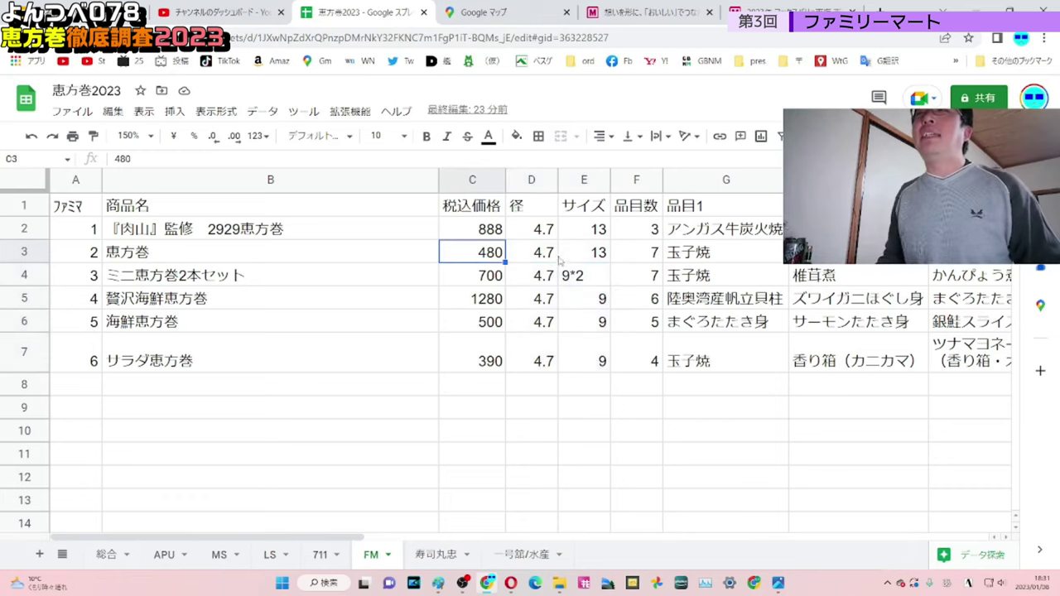
drag(478, 263, 634, 259)
click(48, 258)
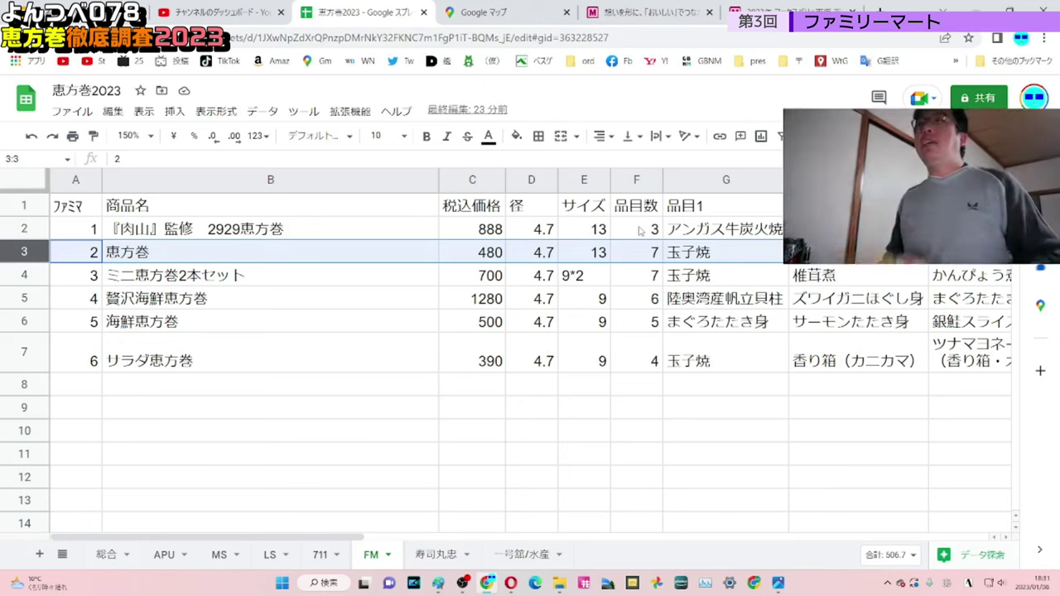
Review the products' ingredient columns starting from 品目1, and highlight the ミニ恵方巻2本セット row
click(696, 229)
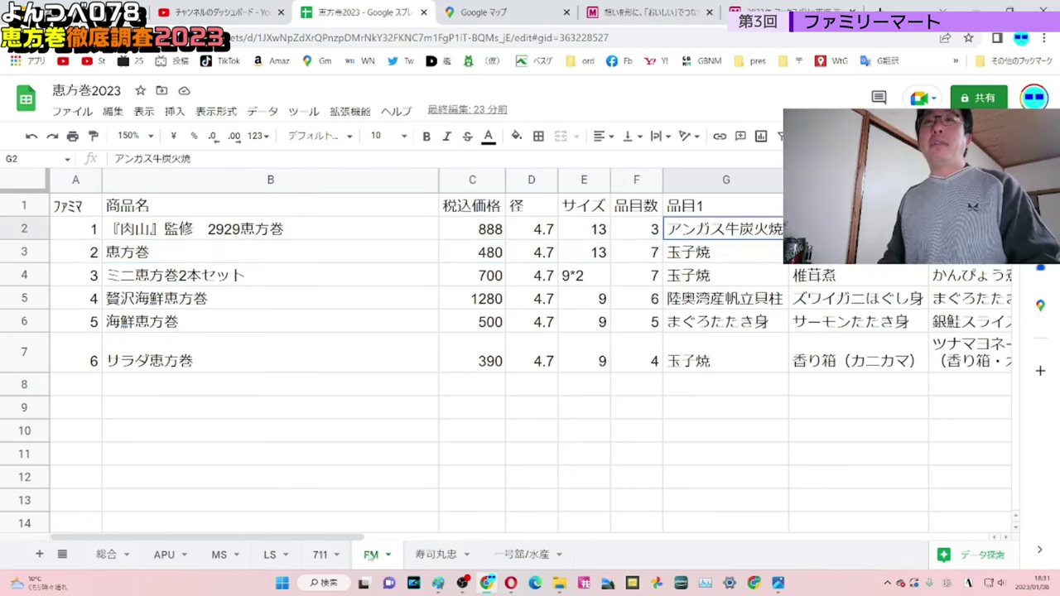
drag(356, 536, 536, 538)
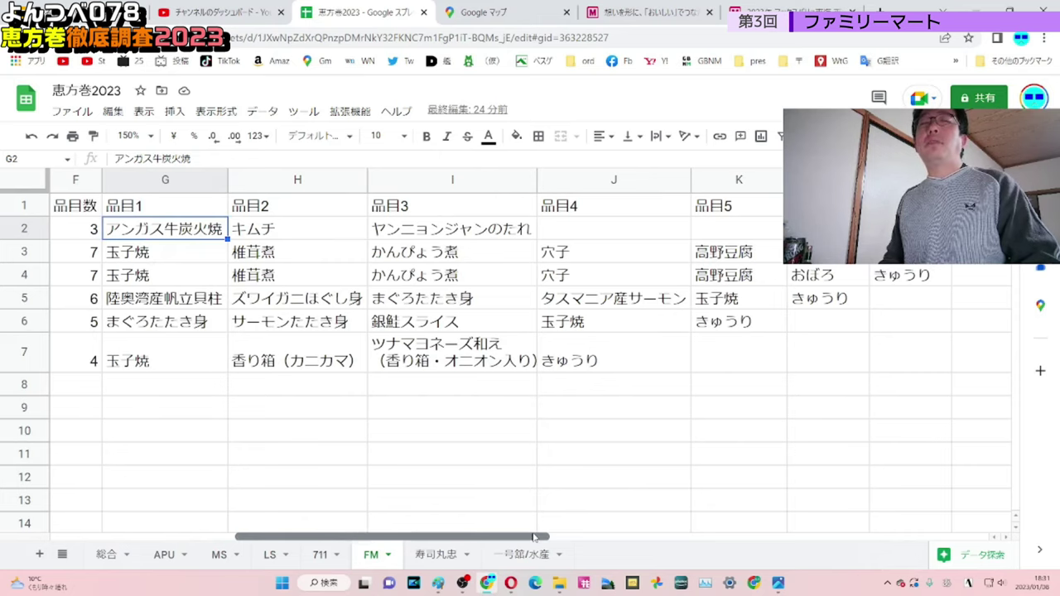
drag(534, 538, 348, 538)
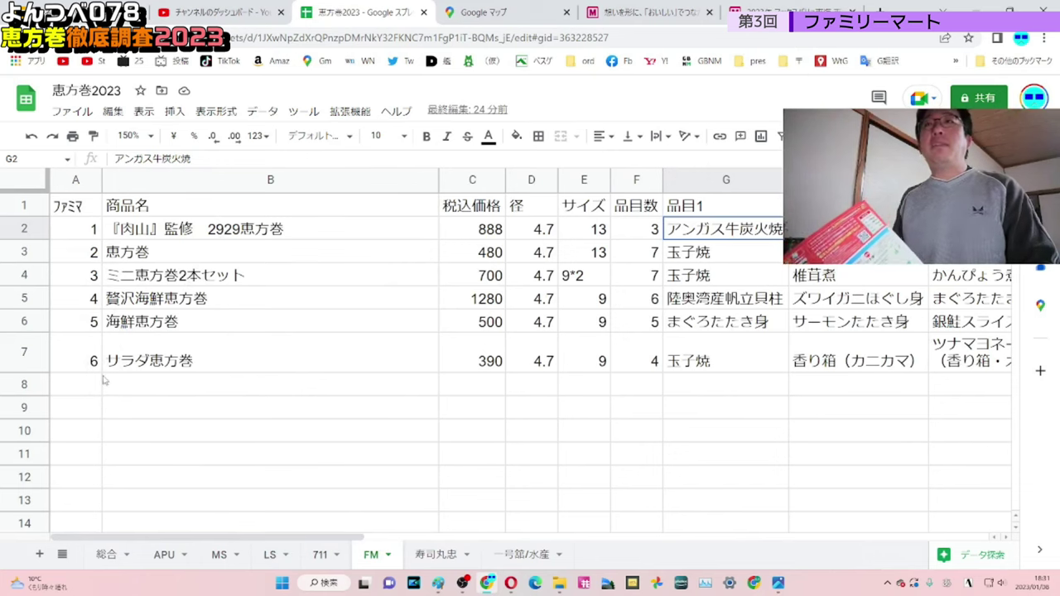
click(41, 275)
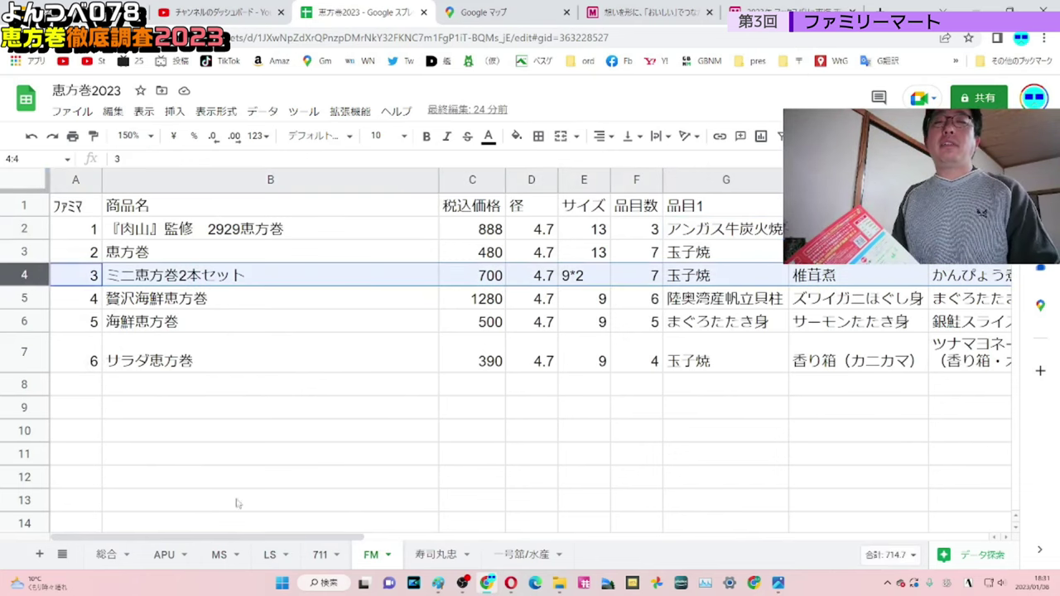
Open the 総合 sheet, compare the stores' highest and lowest prices, and highlight the ファミリーマート prices in D3:D5
click(107, 555)
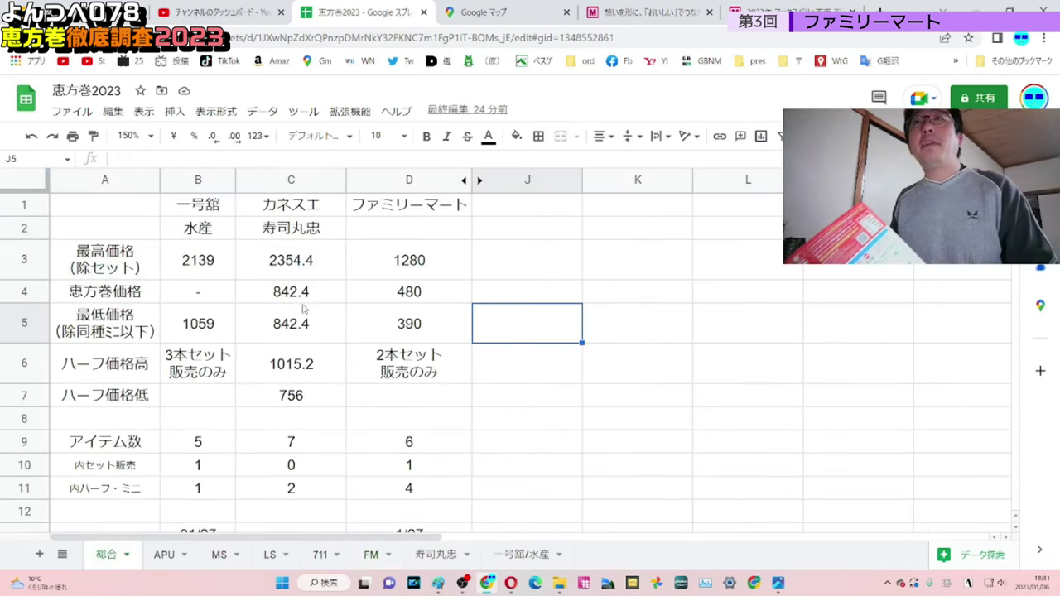
scroll(301, 309, up, 1)
drag(405, 262, 56, 270)
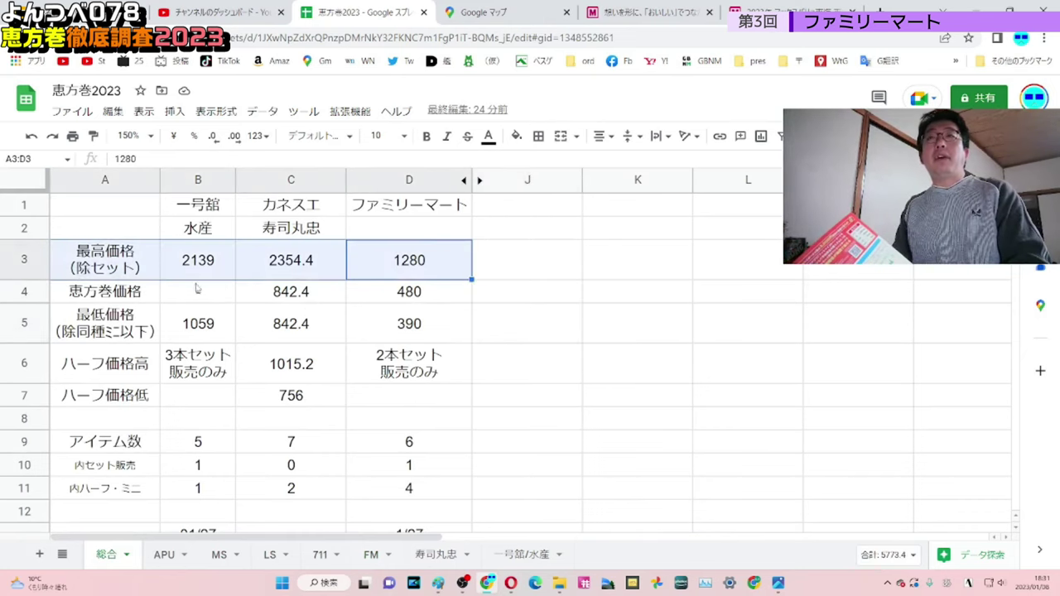
drag(429, 329, 81, 333)
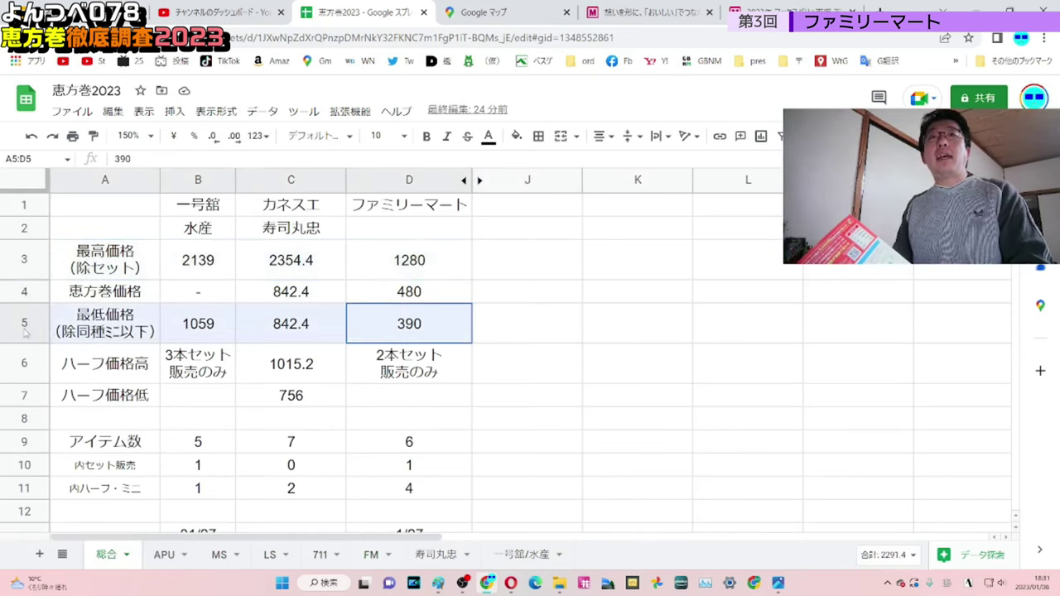
click(424, 372)
drag(426, 340, 425, 267)
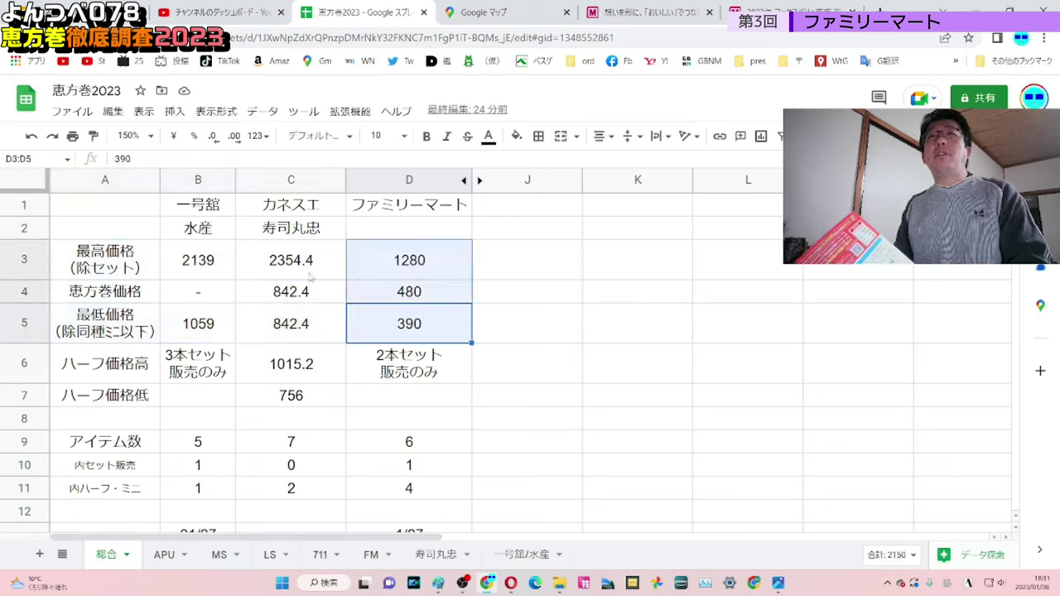
Compare the 一号舘 and カネスエ price columns on the 総合 sheet, highlighting columns B and C in turn
click(199, 180)
click(268, 180)
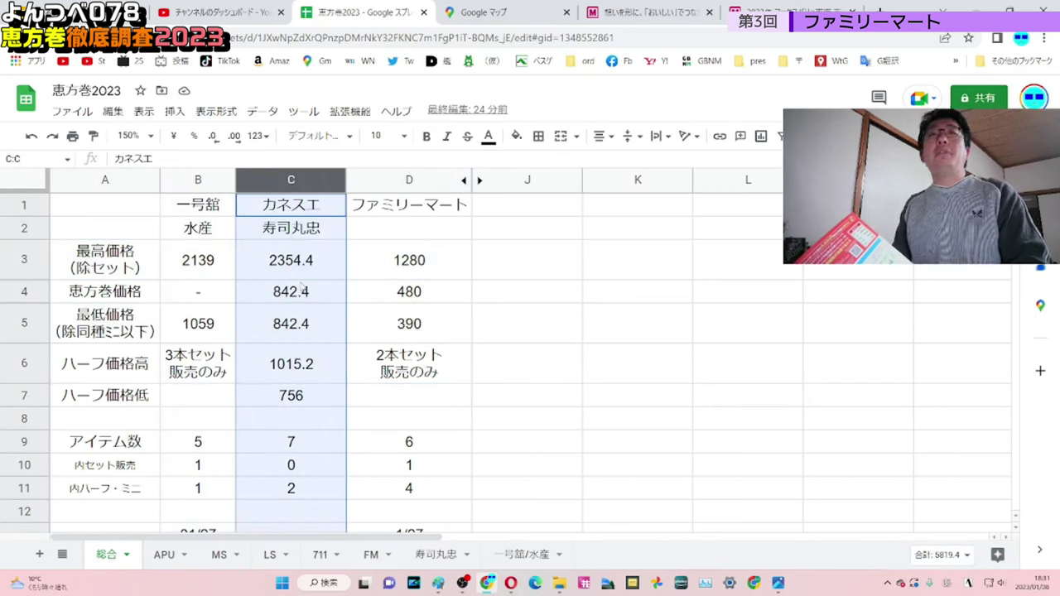
click(303, 261)
click(174, 182)
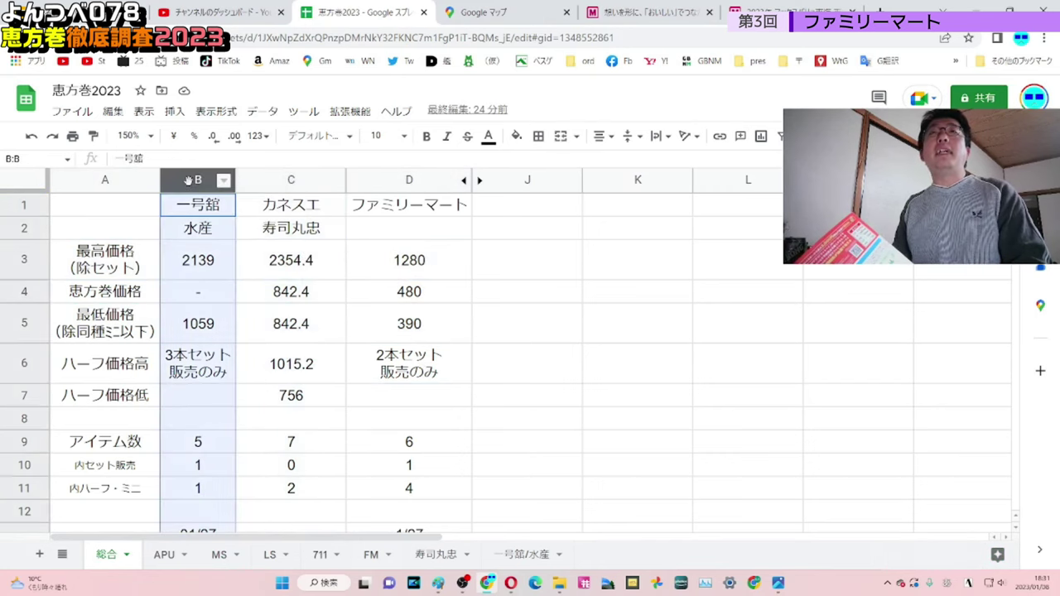
click(275, 181)
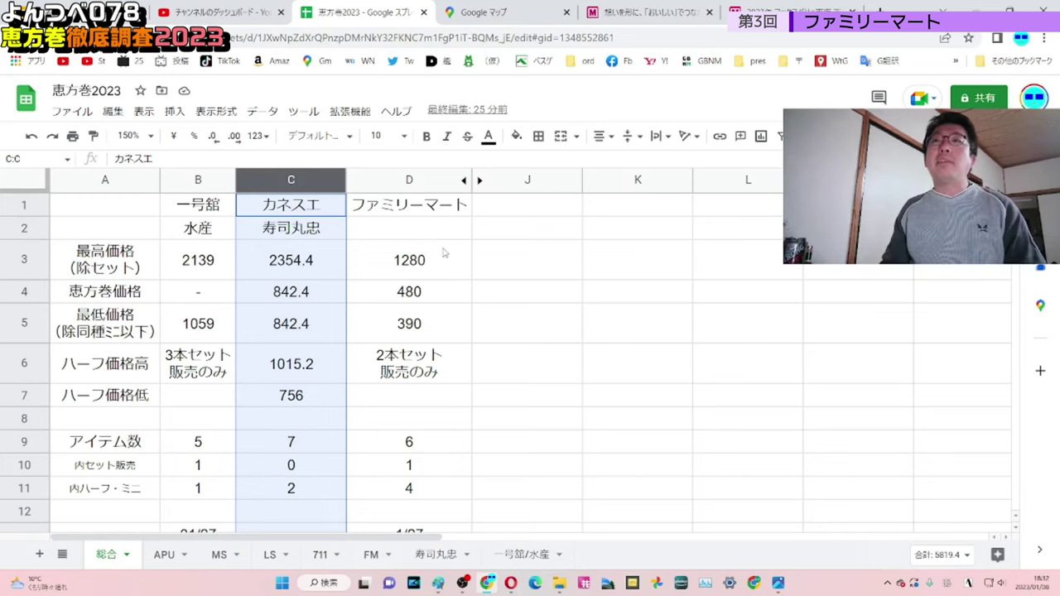
Highlight the whole ファミリーマート column to compare it with the other two stores
click(409, 260)
click(410, 180)
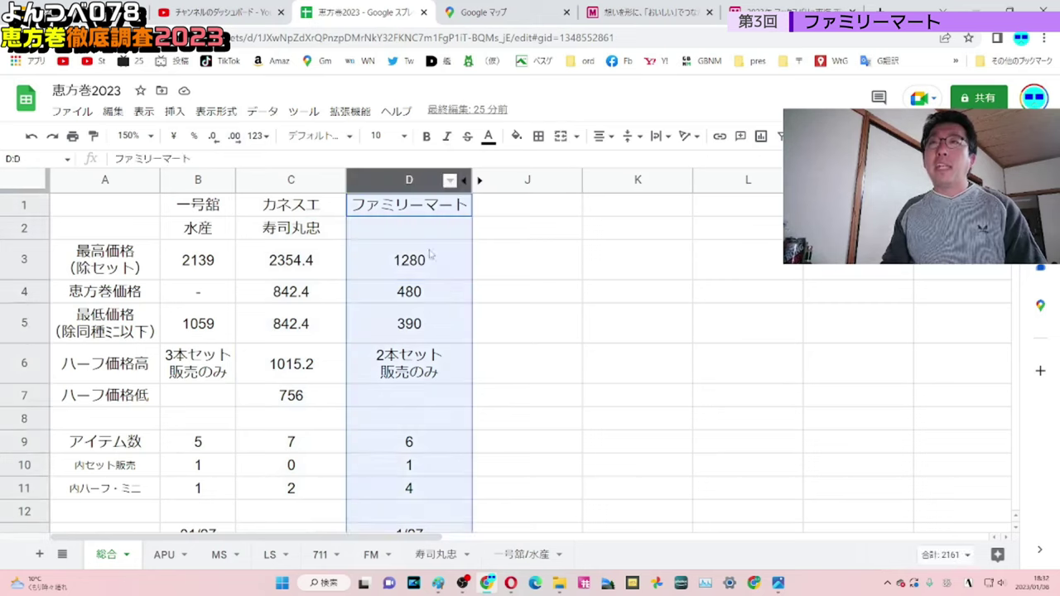
click(516, 300)
click(411, 180)
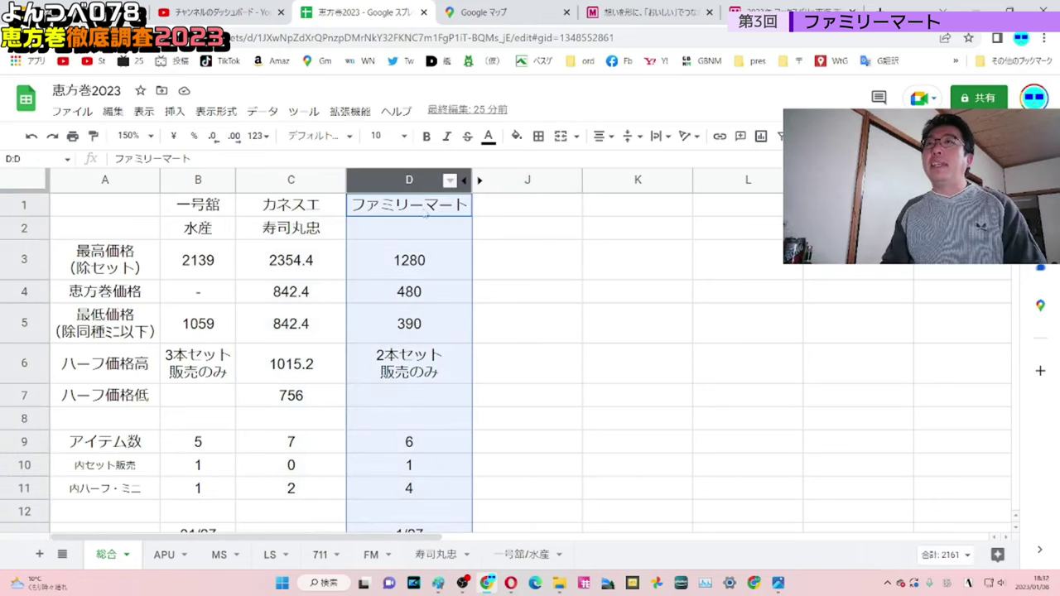
click(586, 404)
Review the ファミリーマート figures from 最高価格 to アイテム数, checking the ハーフ価格高 cell D6 and the rows below
drag(429, 253, 430, 445)
click(426, 363)
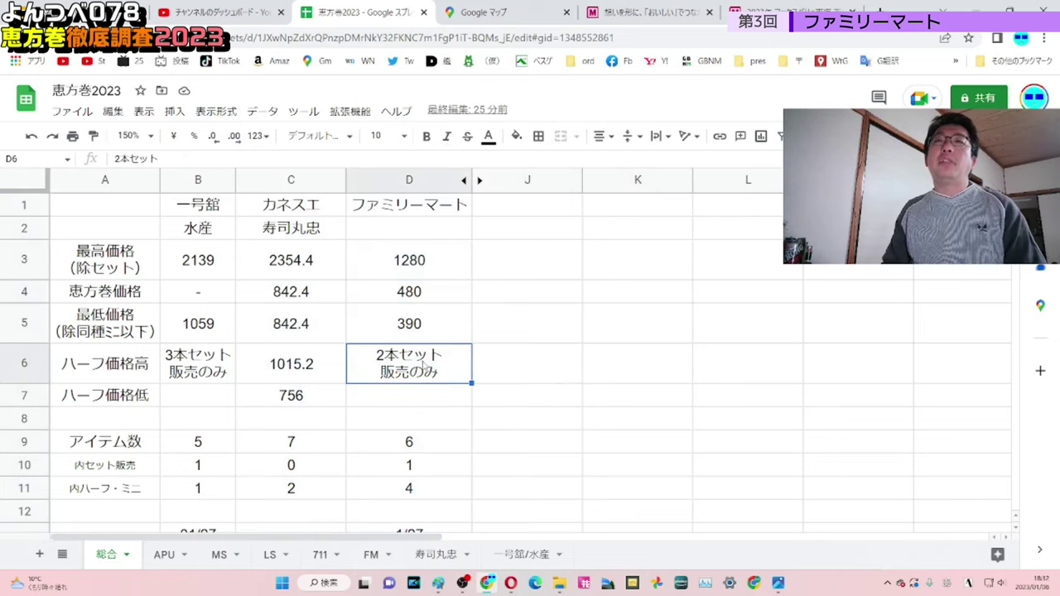
scroll(458, 338, down, 3)
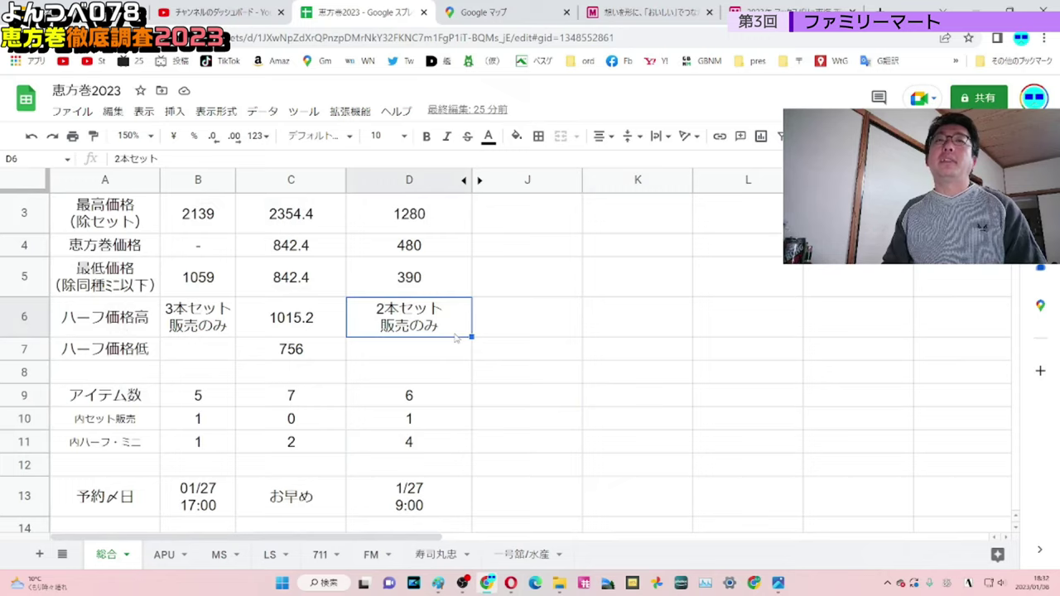
scroll(450, 358, up, 3)
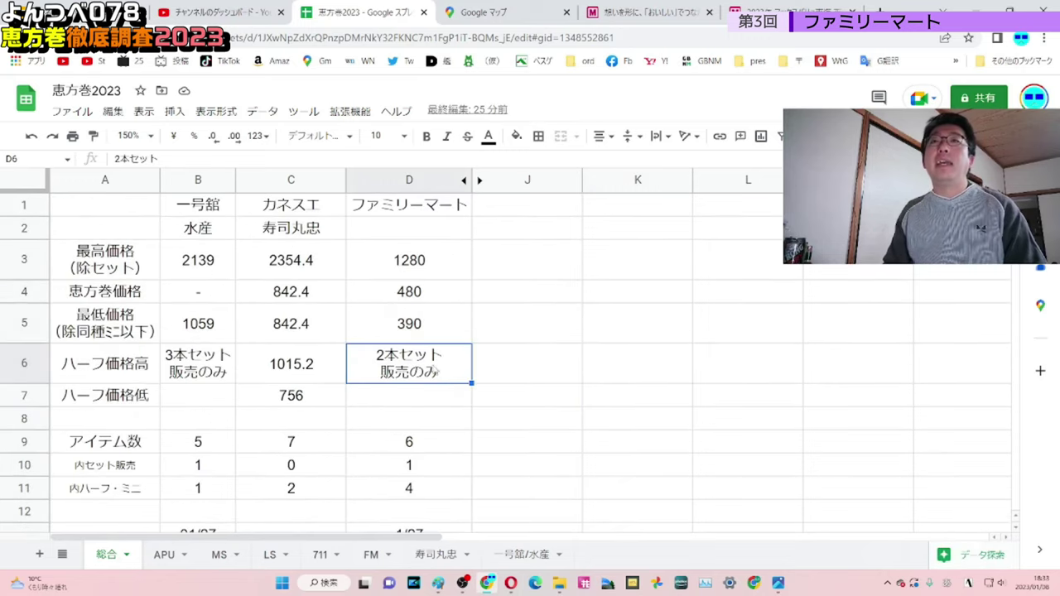
Compare the ファミリーマート 最低価格 with the カネスエ 最高価格 and ハーフ価格低 cells
click(440, 332)
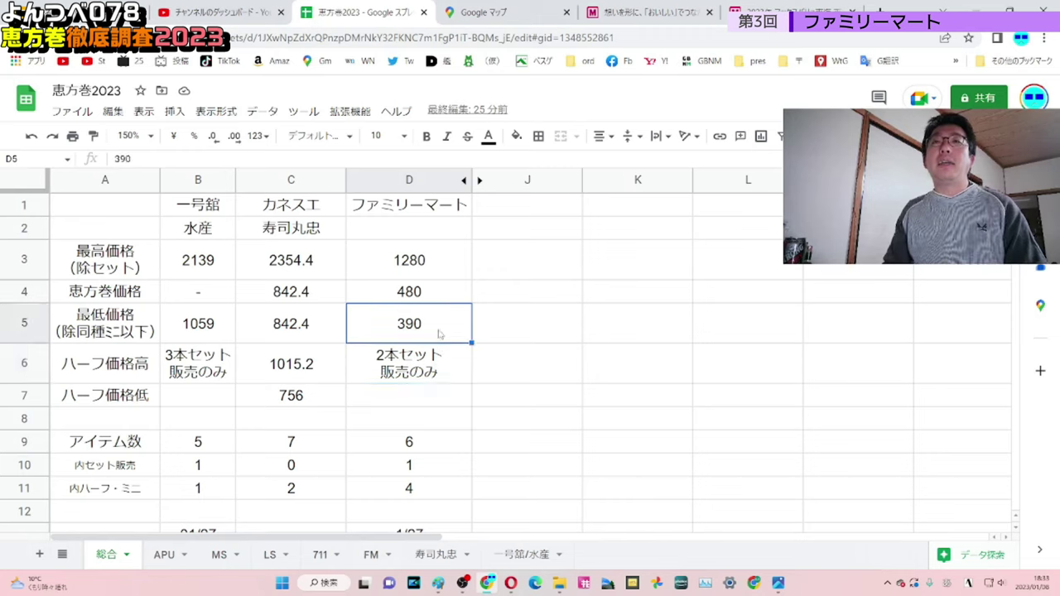
click(422, 401)
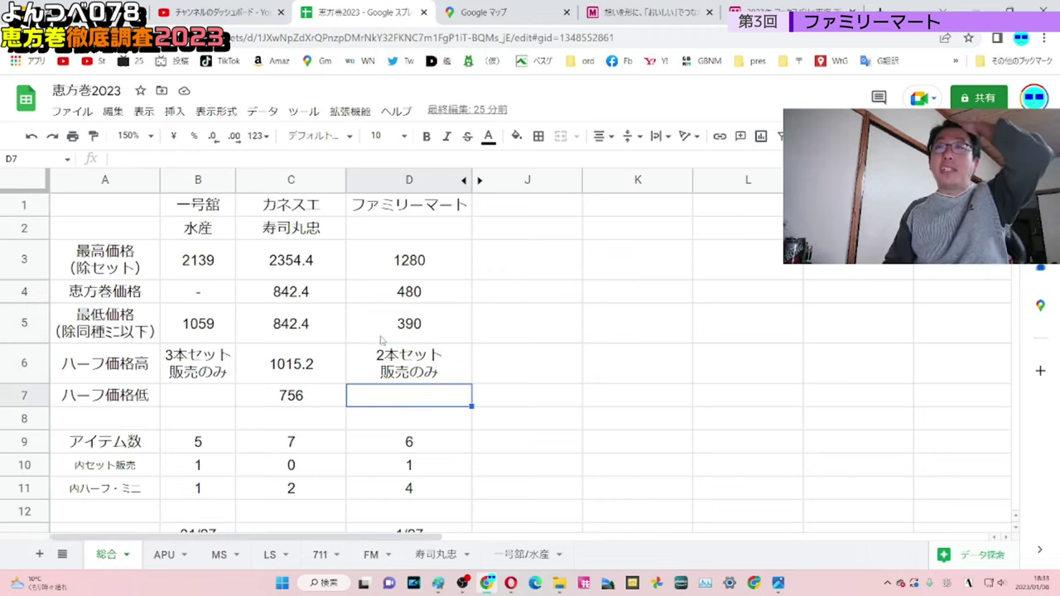
click(303, 401)
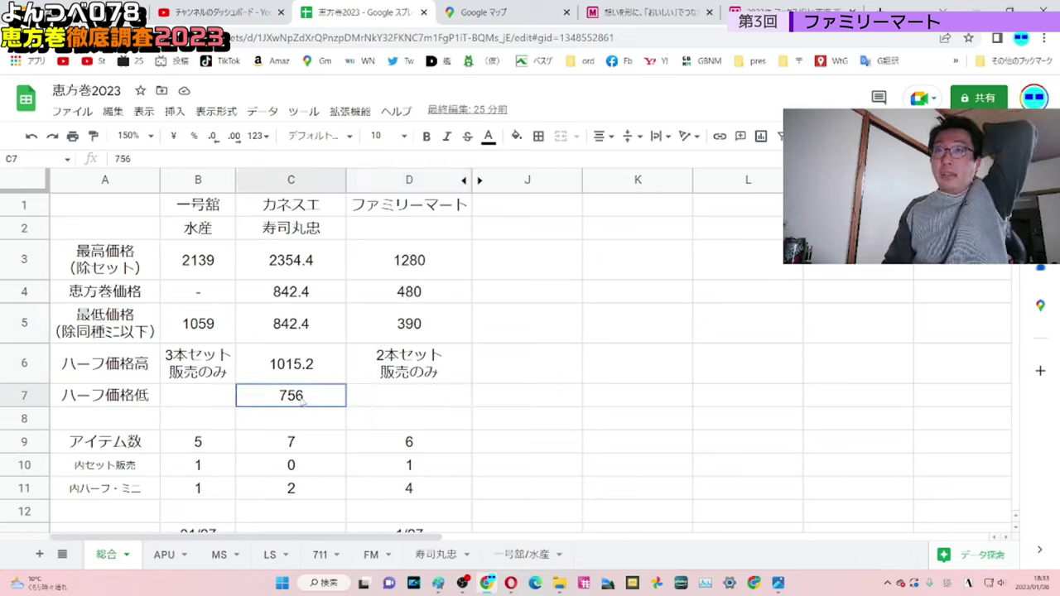
click(371, 338)
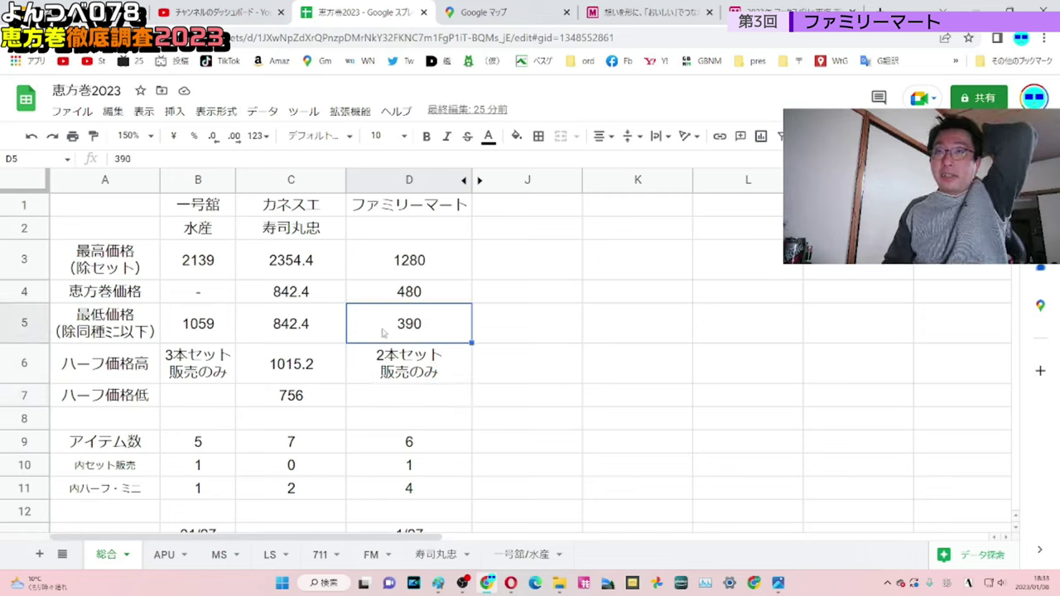
click(307, 258)
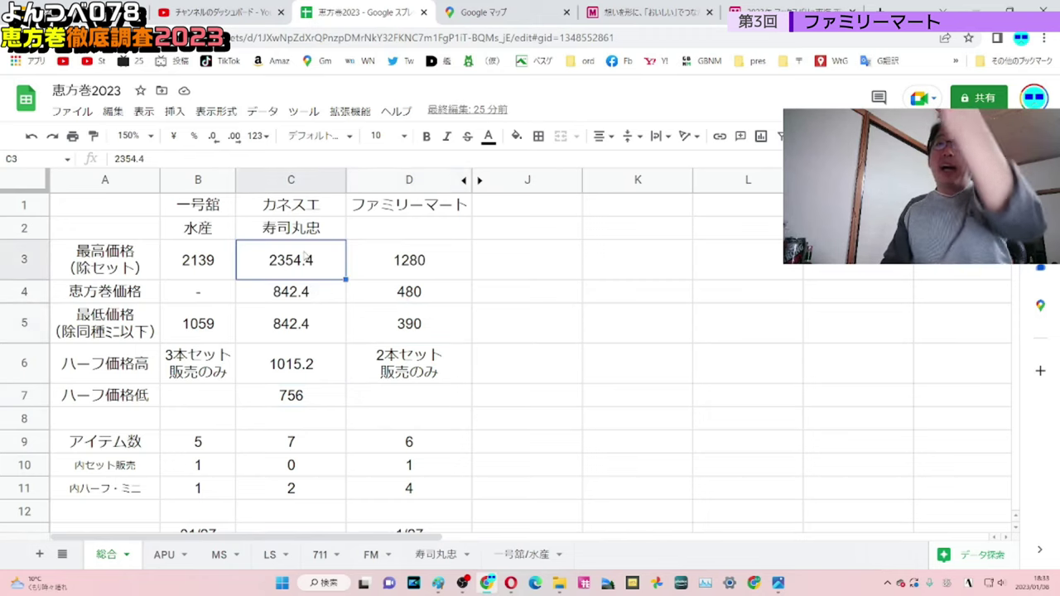
click(314, 394)
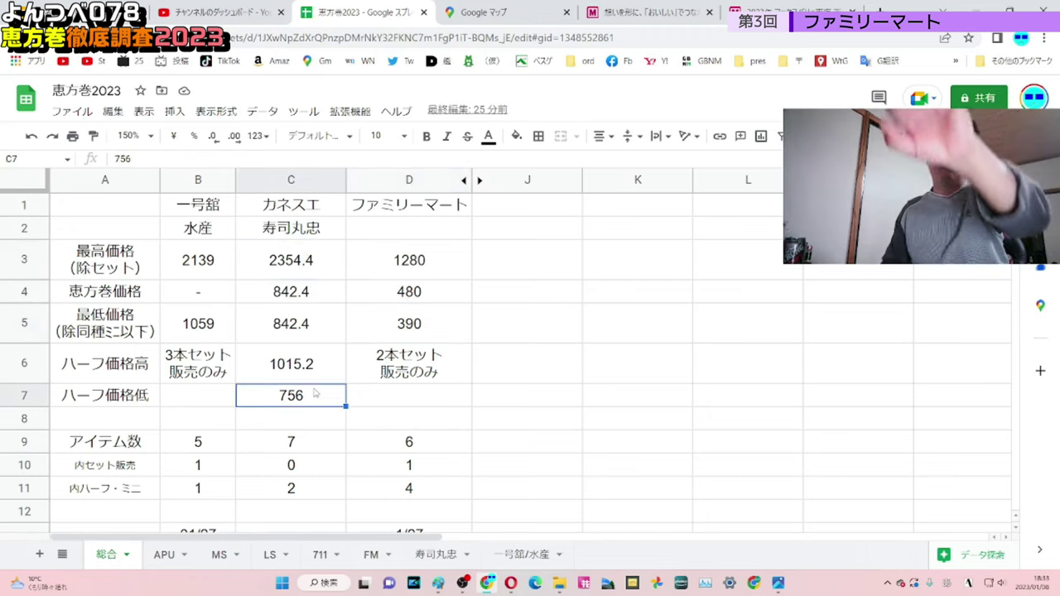
Check the 一号舘 最高価格, compare the 恵方巻価格 cells C4:D4, and review the ファミリーマート prices in D4:D5
click(213, 260)
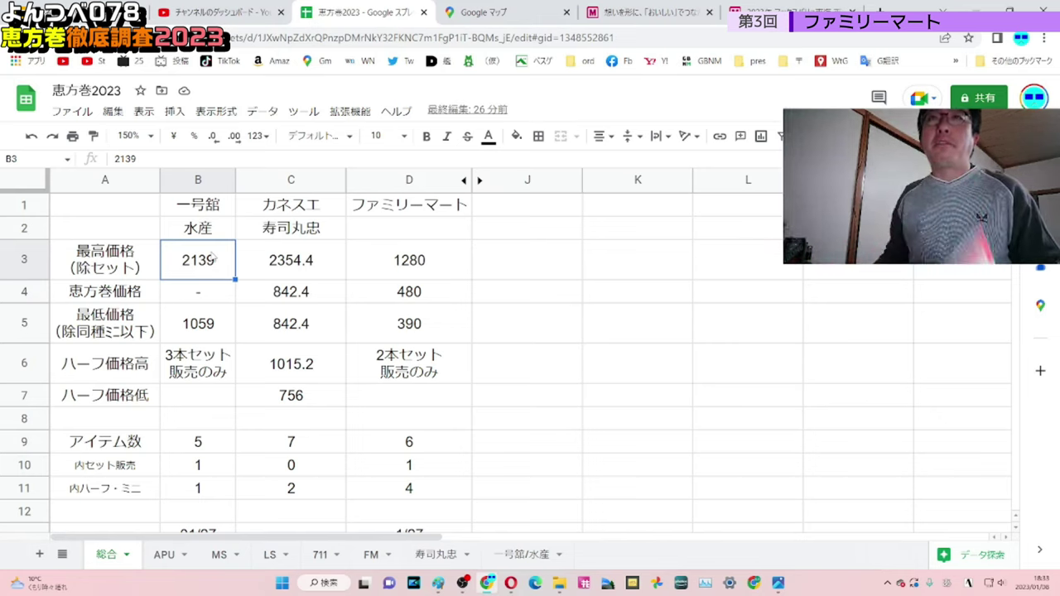
drag(281, 289, 410, 308)
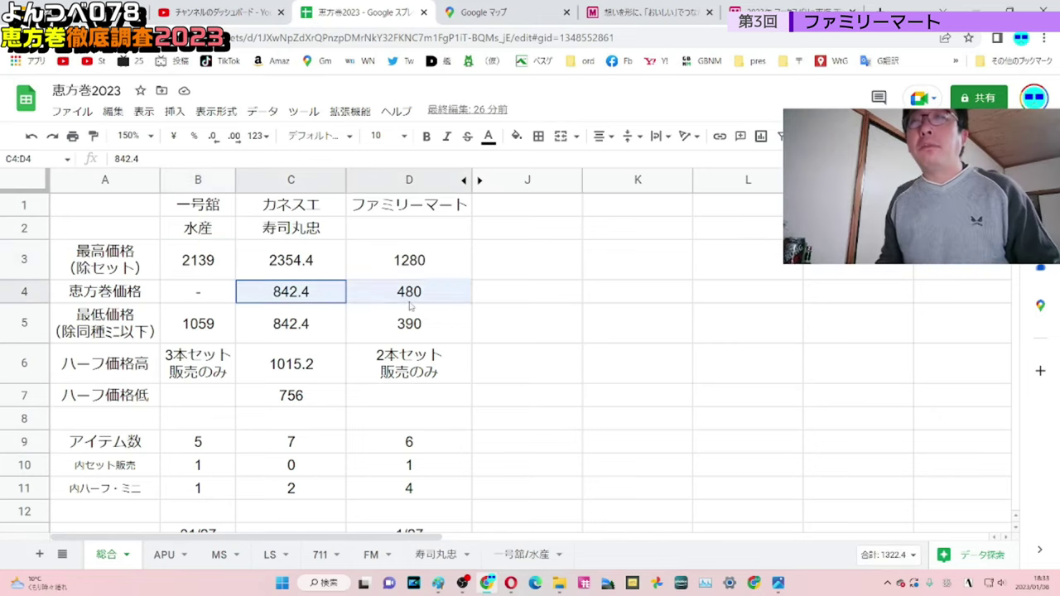
click(417, 328)
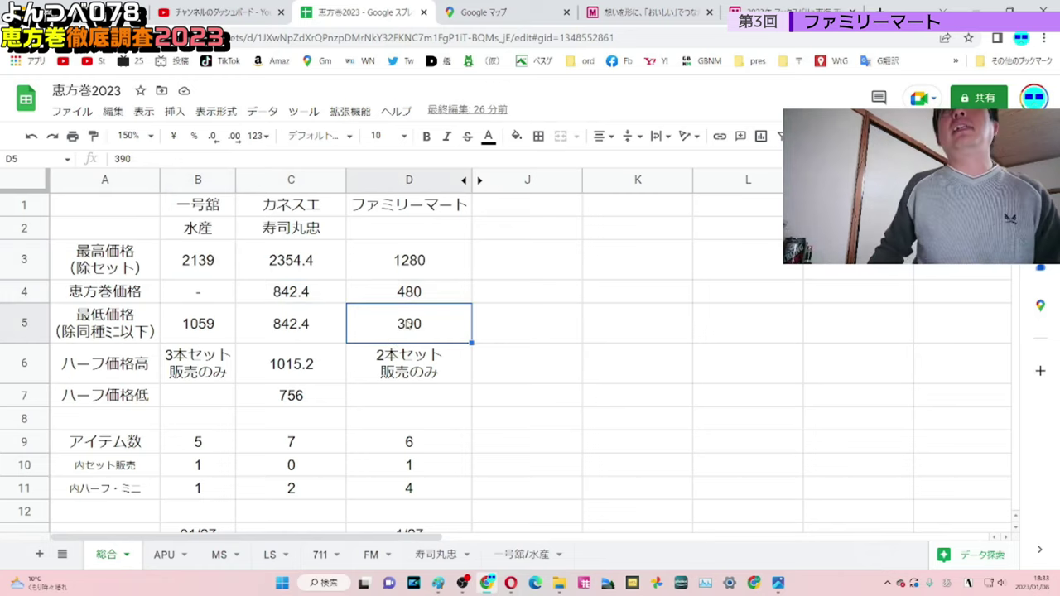
drag(414, 298, 423, 343)
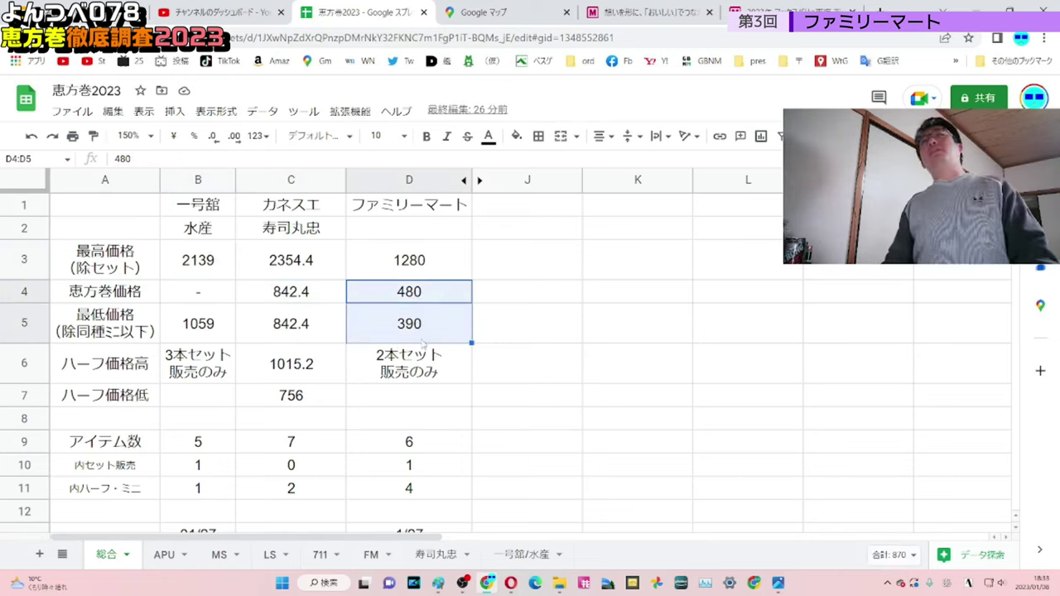
click(415, 396)
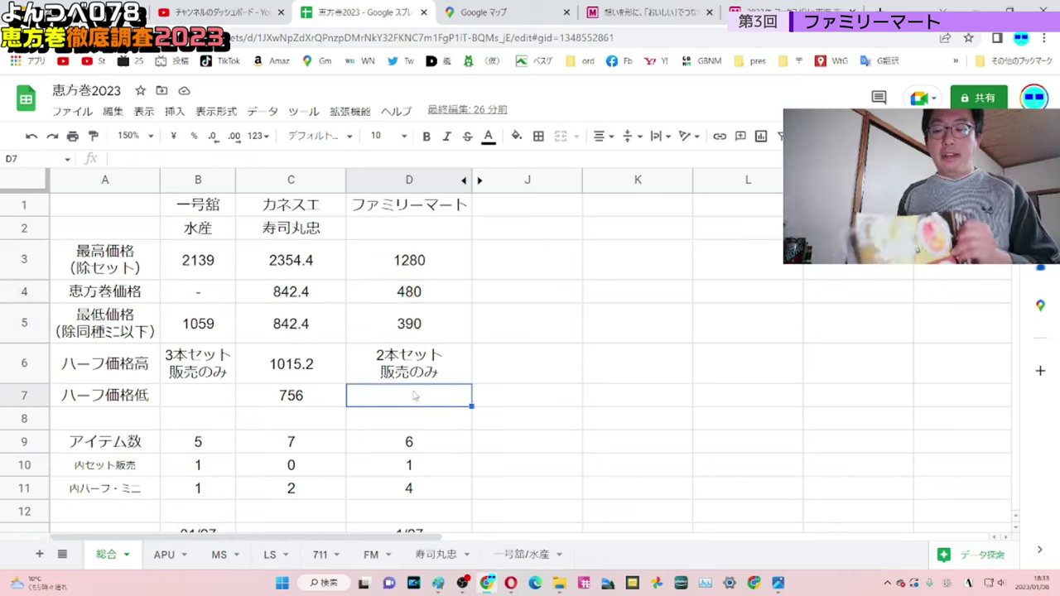